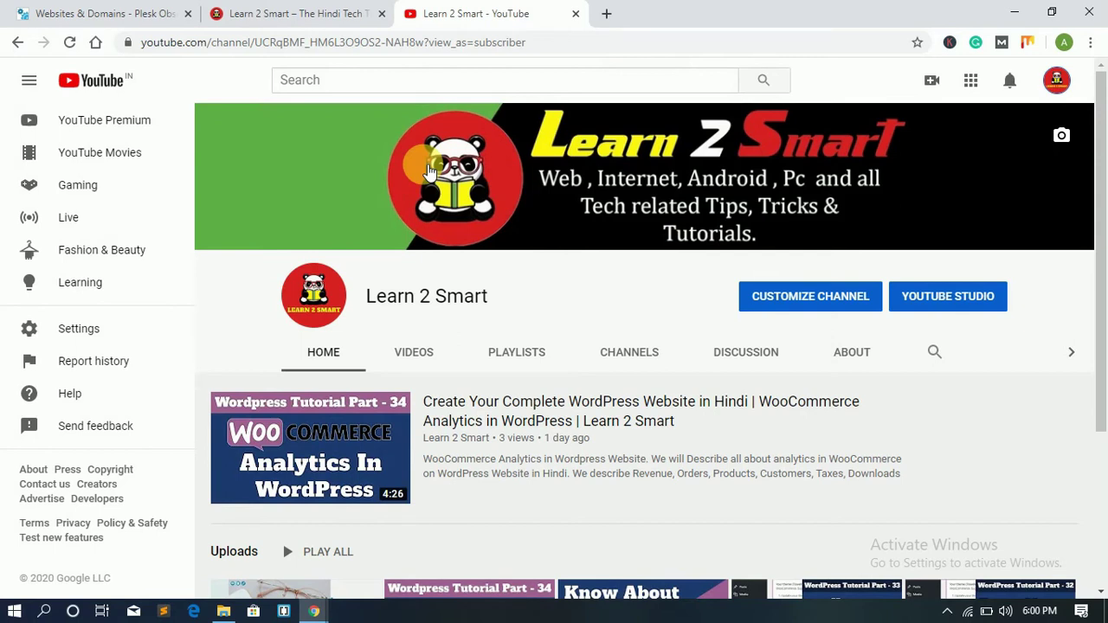
# Step: Switch from YouTube to the localhost WebsiteNew tab showing the Learn 2 Smart homepage
pyautogui.hotkey('ctrl', 'shift', 'Tab')
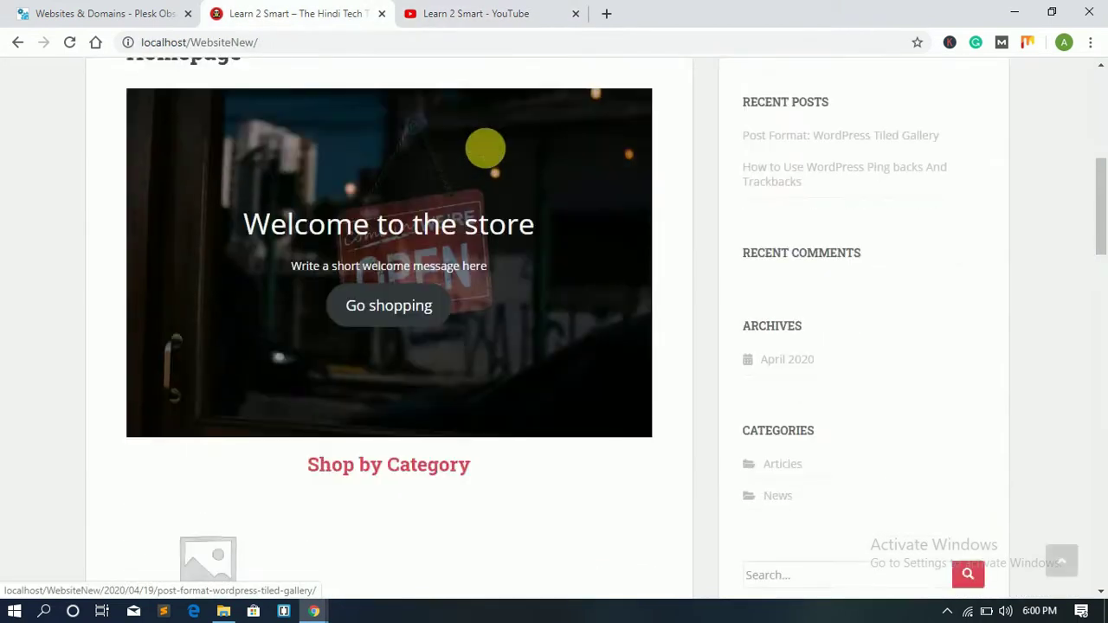
# Step: Scroll through the local Learn 2 Smart homepage, then close the YouTube tab
pyautogui.scroll(5, 485, 156)
pyautogui.scroll(-10, 606, 178)
pyautogui.scroll(-5, 611, 177)
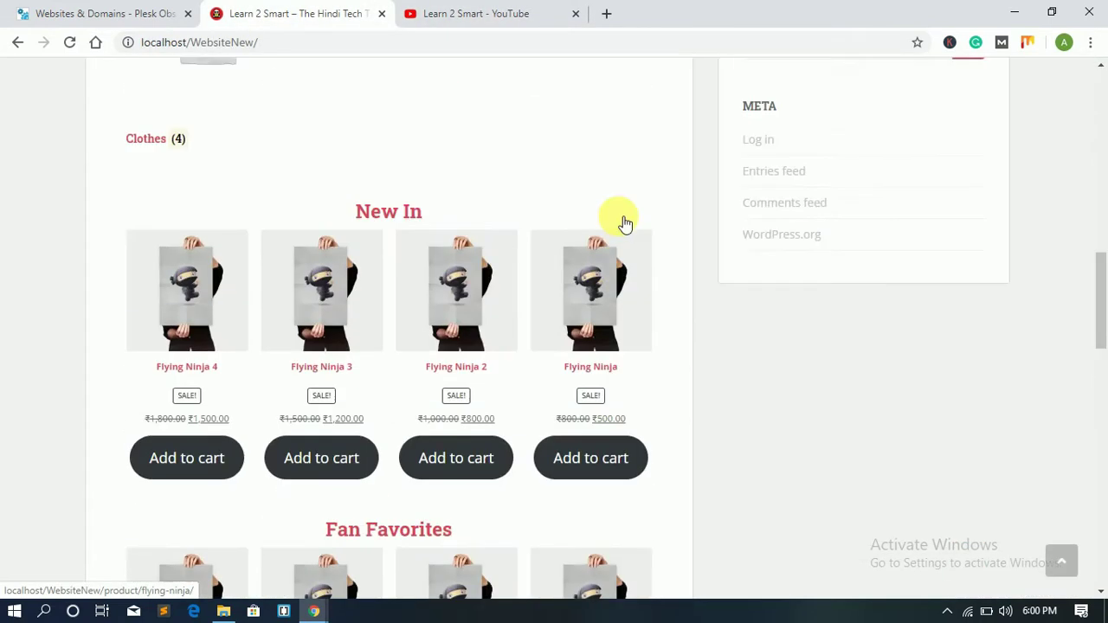
pyautogui.scroll(15, 626, 217)
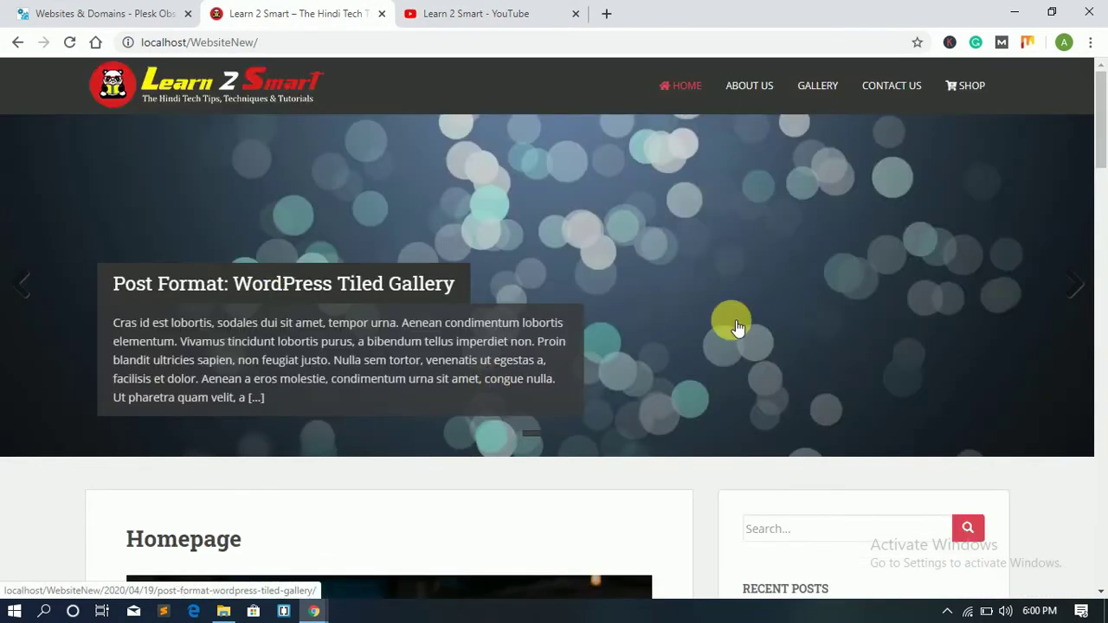
pyautogui.scroll(-2, 668, 304)
pyautogui.scroll(2, 668, 304)
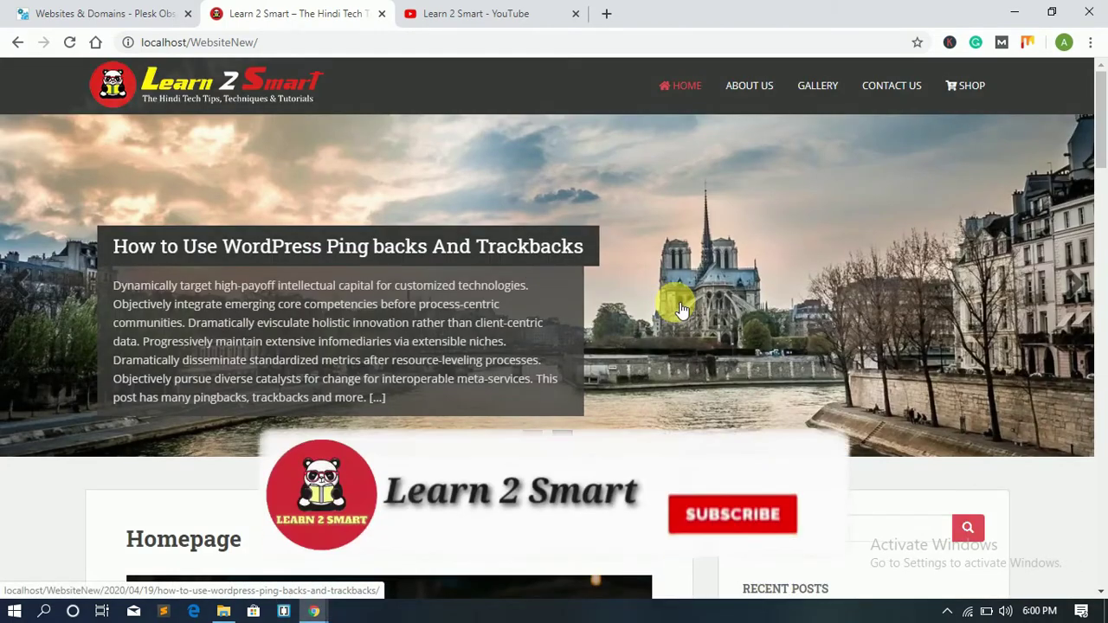
pyautogui.scroll(-6, 680, 309)
pyautogui.scroll(6, 679, 309)
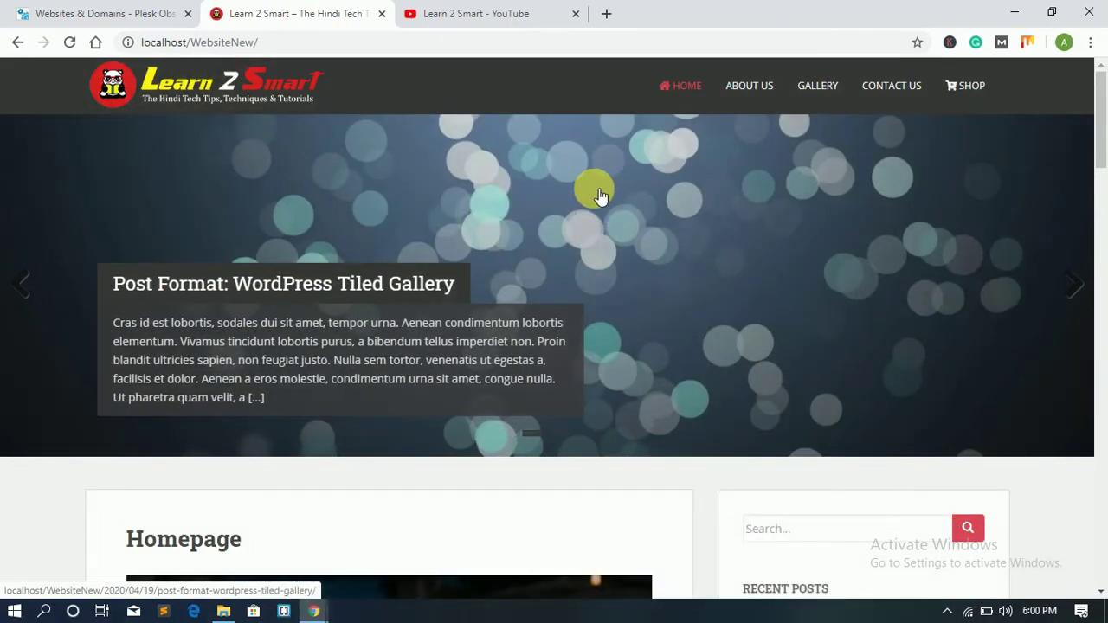
pyautogui.scroll(-8, 436, 173)
pyautogui.scroll(8, 675, 284)
pyautogui.scroll(-15, 708, 281)
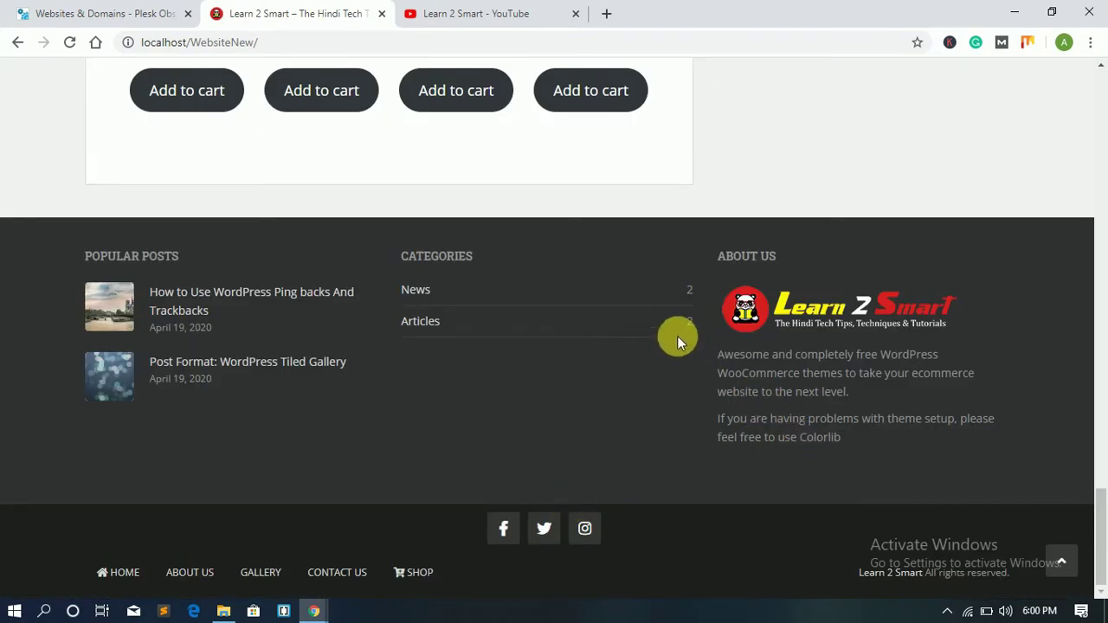
pyautogui.scroll(8, 677, 336)
pyautogui.scroll(10, 680, 339)
pyautogui.scroll(-15, 732, 355)
pyautogui.scroll(10, 732, 357)
pyautogui.scroll(10, 735, 360)
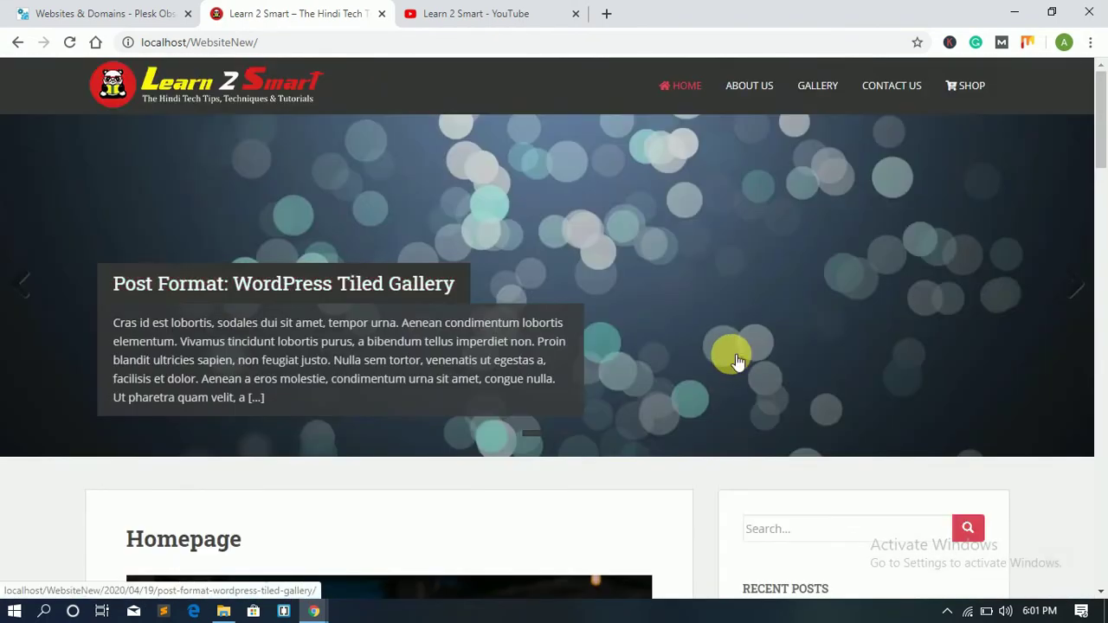
pyautogui.click(575, 13)
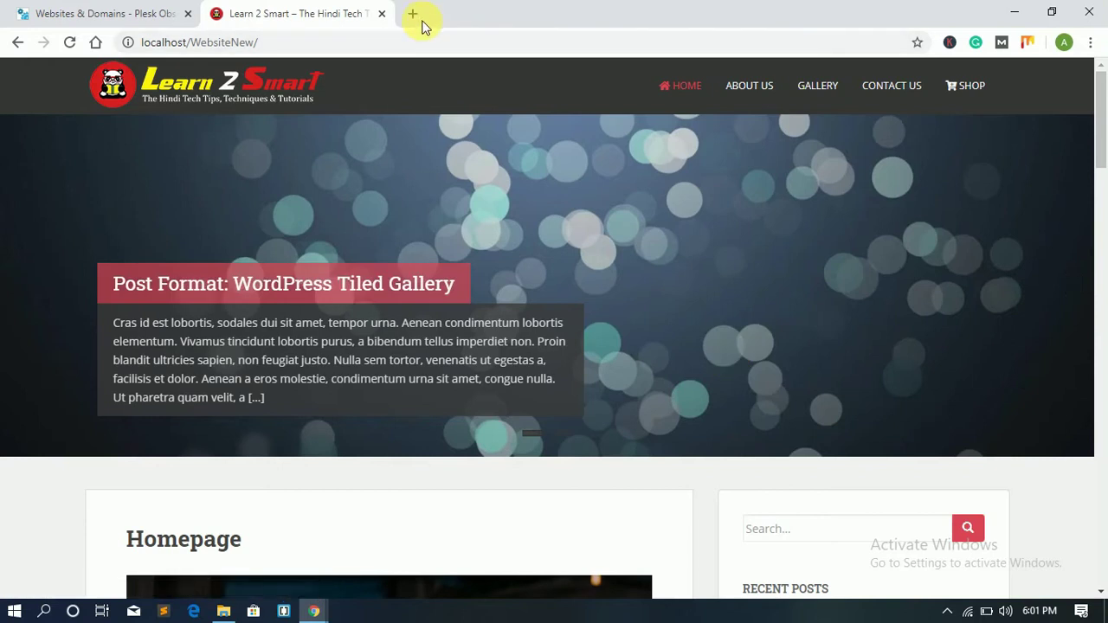
# Step: Open localhost/phpmyadmin in a new tab and log in
pyautogui.click(412, 13)
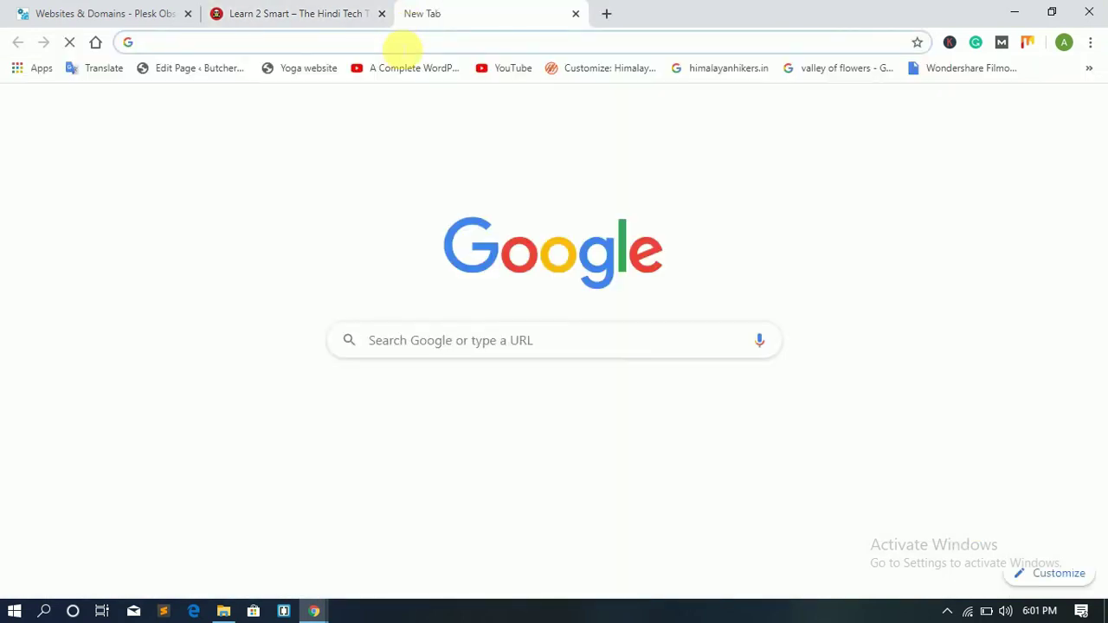
pyautogui.write('lo')
pyautogui.press('End')
pyautogui.press('BackSpace')
pyautogui.press('BackSpace')
pyautogui.press('BackSpace')
pyautogui.press('BackSpace')
pyautogui.press('BackSpace')
pyautogui.press('BackSpace')
pyautogui.press('BackSpace')
pyautogui.press('BackSpace')
pyautogui.press('BackSpace')
pyautogui.press('BackSpace')
pyautogui.press('BackSpace')
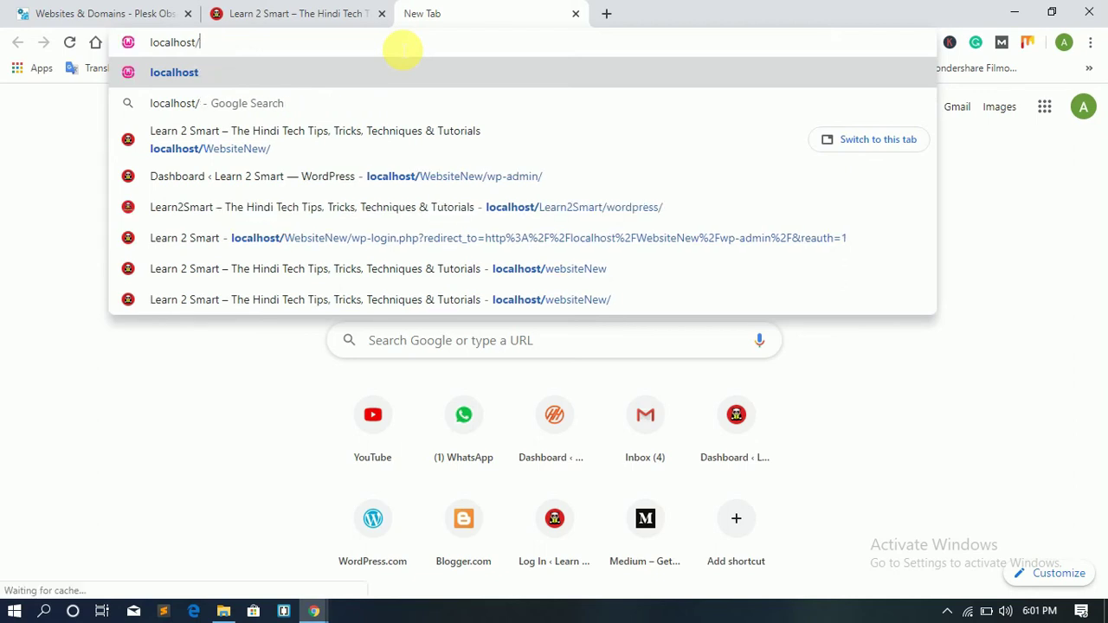
pyautogui.write('phpmyadmin')
pyautogui.press('Return')
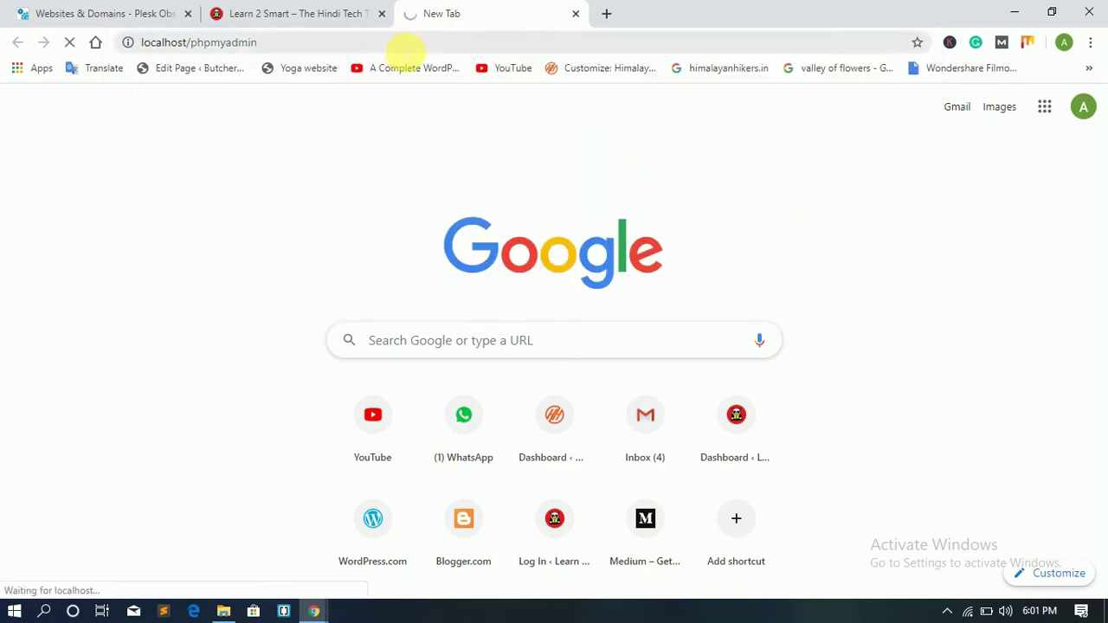
pyautogui.click(685, 421)
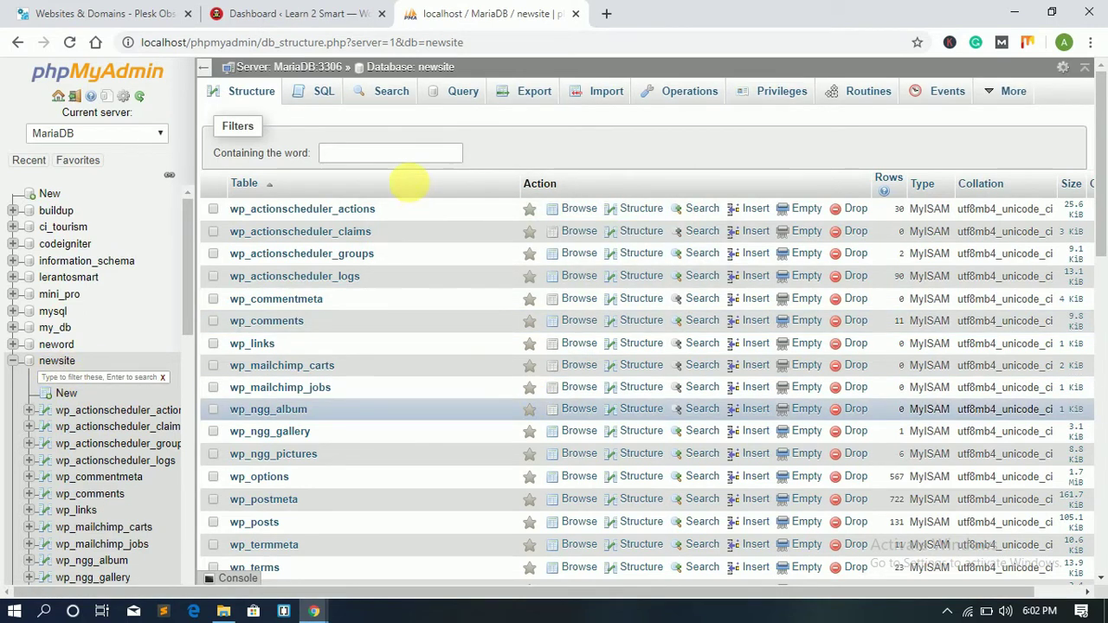
# Step: Quick-export the newsite database as newsite.sql, then return to the WordPress dashboard tab
pyautogui.click(535, 91)
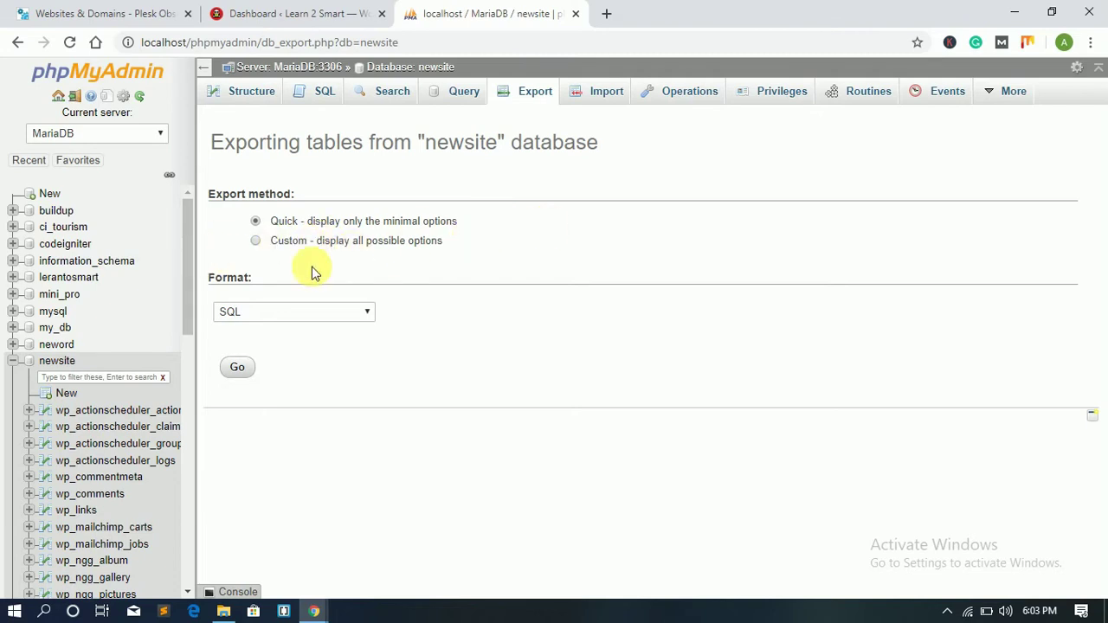
pyautogui.click(257, 240)
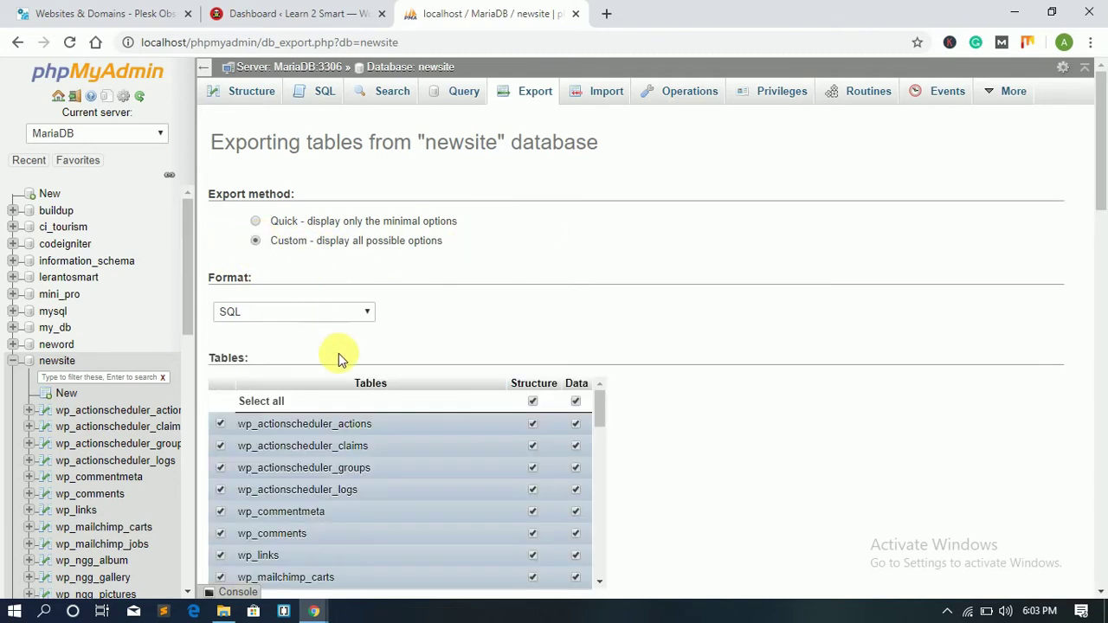
pyautogui.scroll(-15, 338, 342)
pyautogui.scroll(15, 355, 357)
pyautogui.scroll(-3, 364, 358)
pyautogui.scroll(3, 279, 270)
pyautogui.click(256, 221)
pyautogui.click(242, 368)
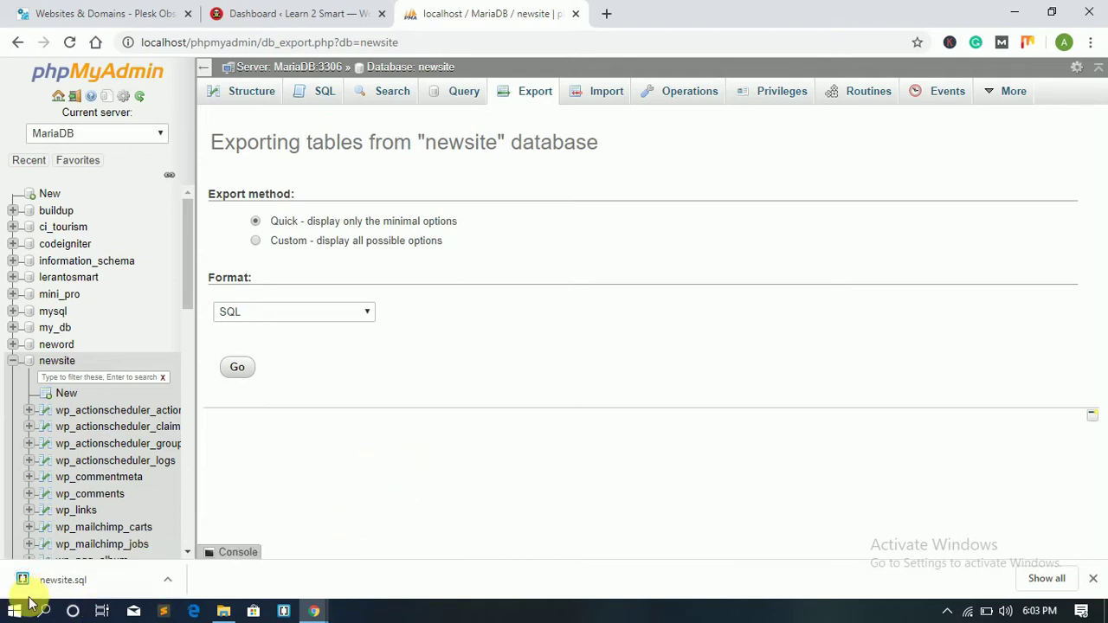
pyautogui.click(310, 15)
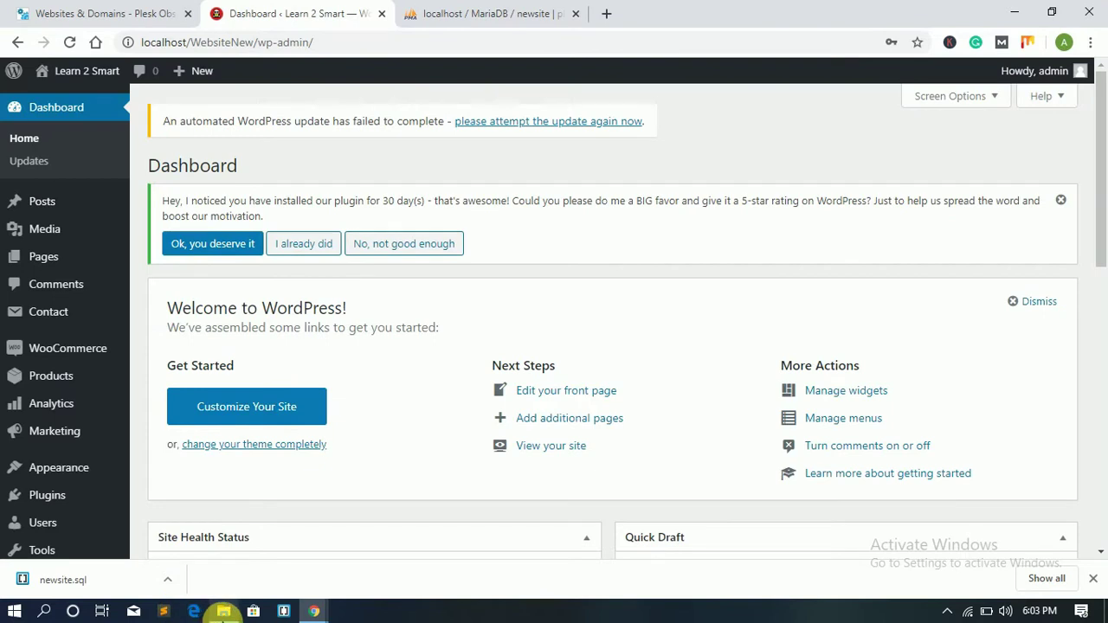
# Step: Bring up File Explorer at C:\wamp64\www and show the WebsiteNew folder's context menu
pyautogui.moveTo(223, 613)
pyautogui.click(223, 613)
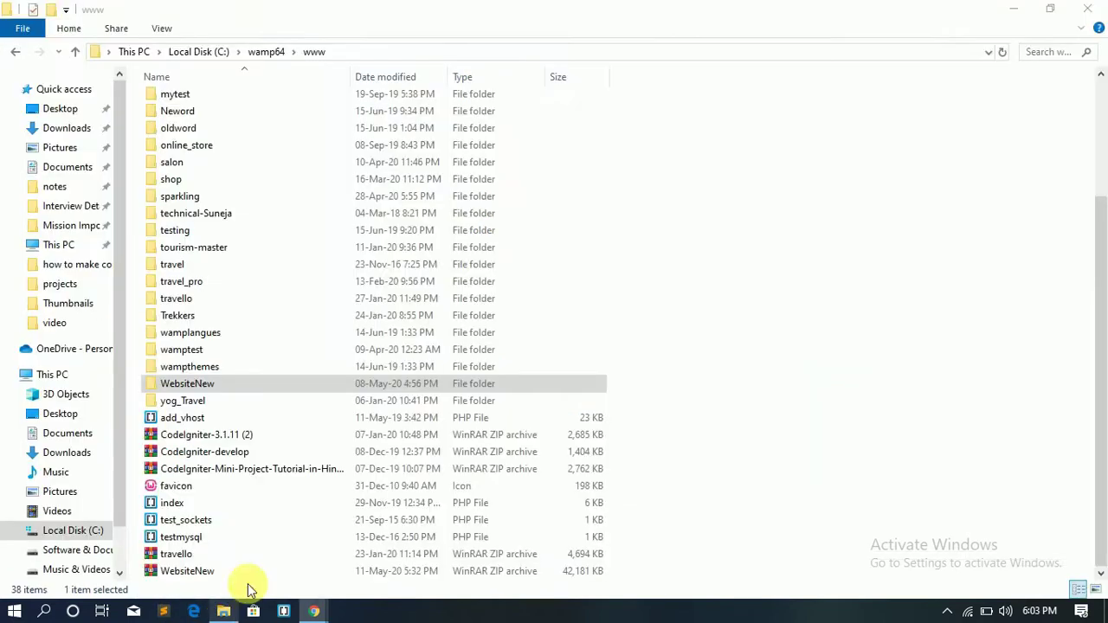
pyautogui.click(185, 383)
pyautogui.scroll(3, 169, 381)
pyautogui.scroll(-3, 199, 407)
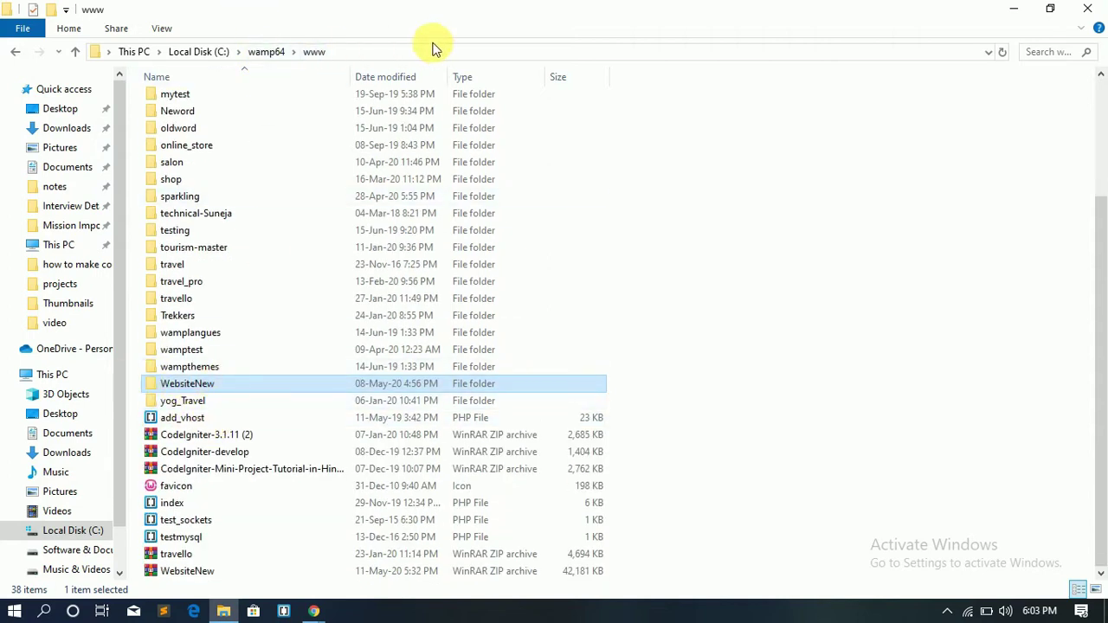
pyautogui.rightClick(192, 387)
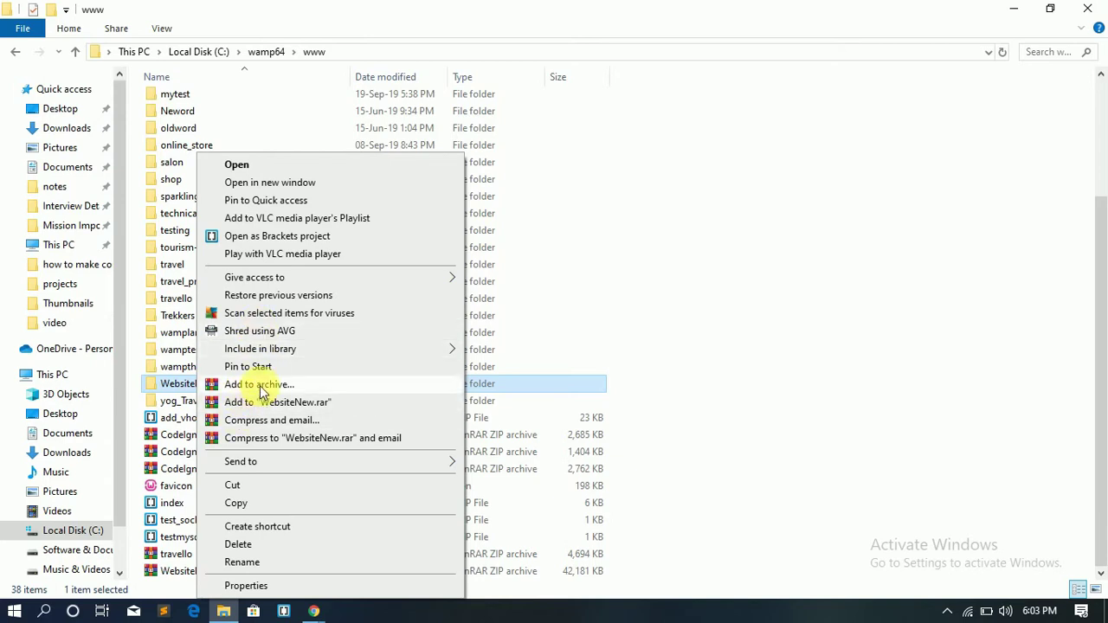
# Step: Start a WinRAR ZIP archive of WebsiteNew as WebsiteNew.zip, then cancel the compression
pyautogui.click(260, 388)
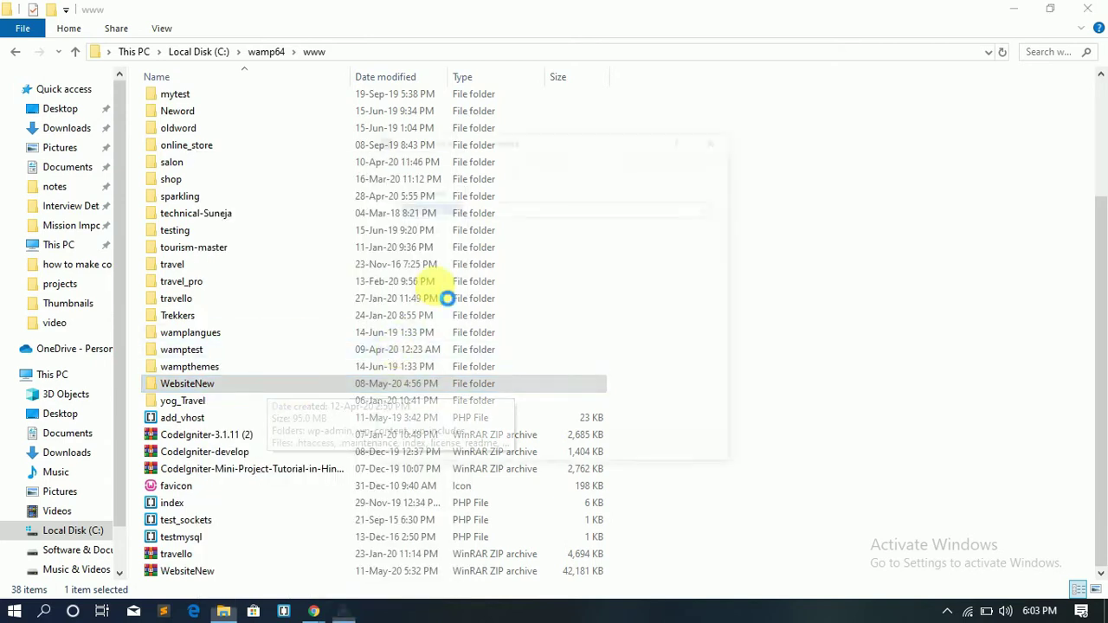
pyautogui.click(492, 286)
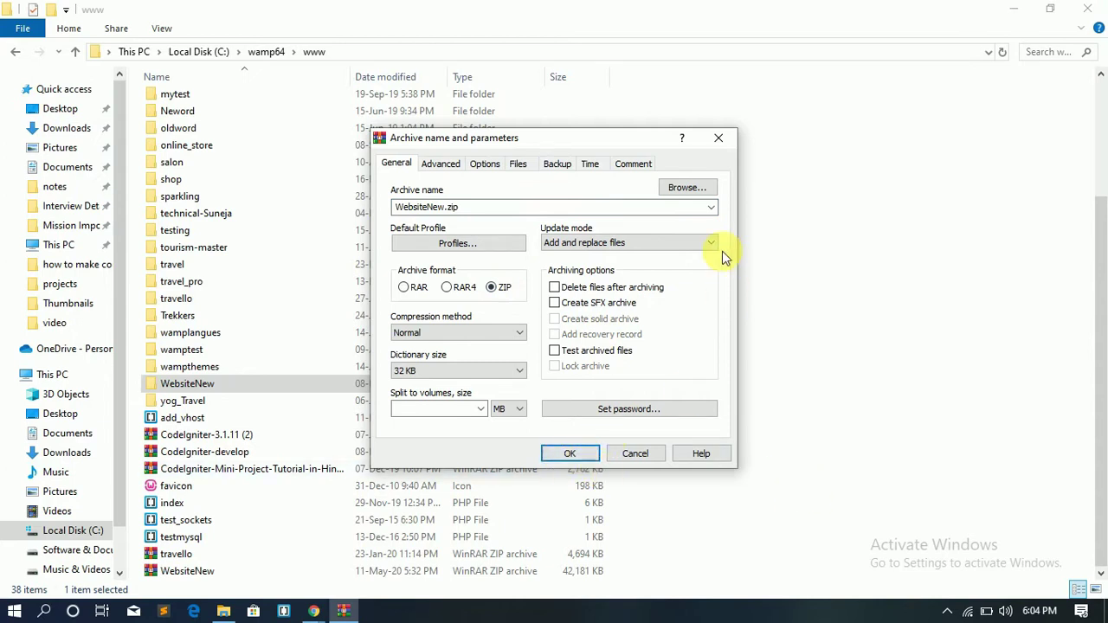
pyautogui.click(576, 461)
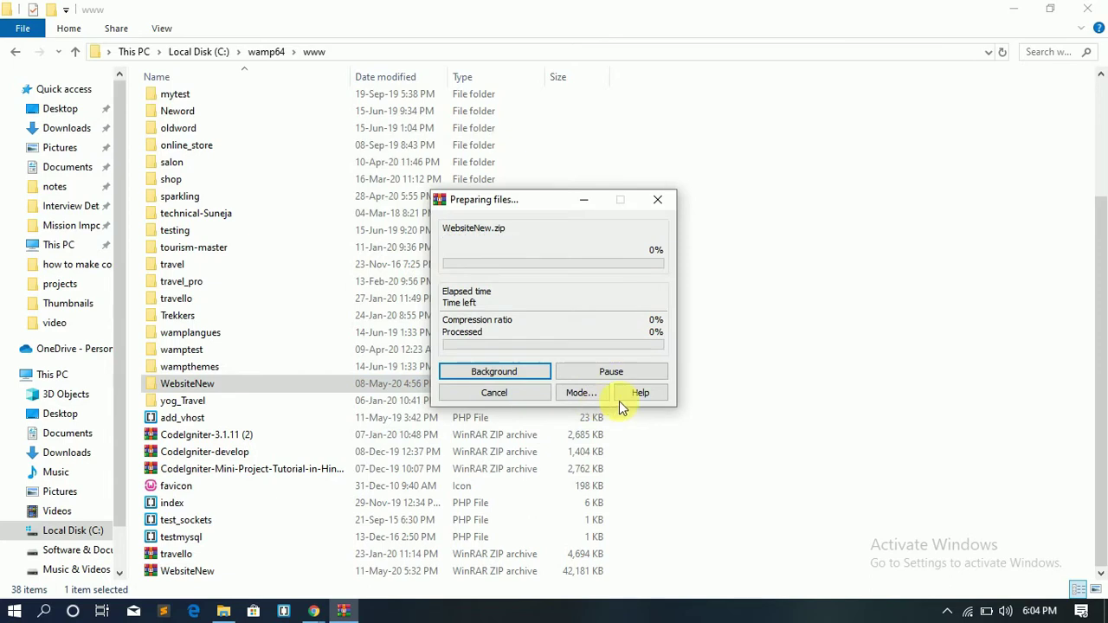
pyautogui.click(507, 397)
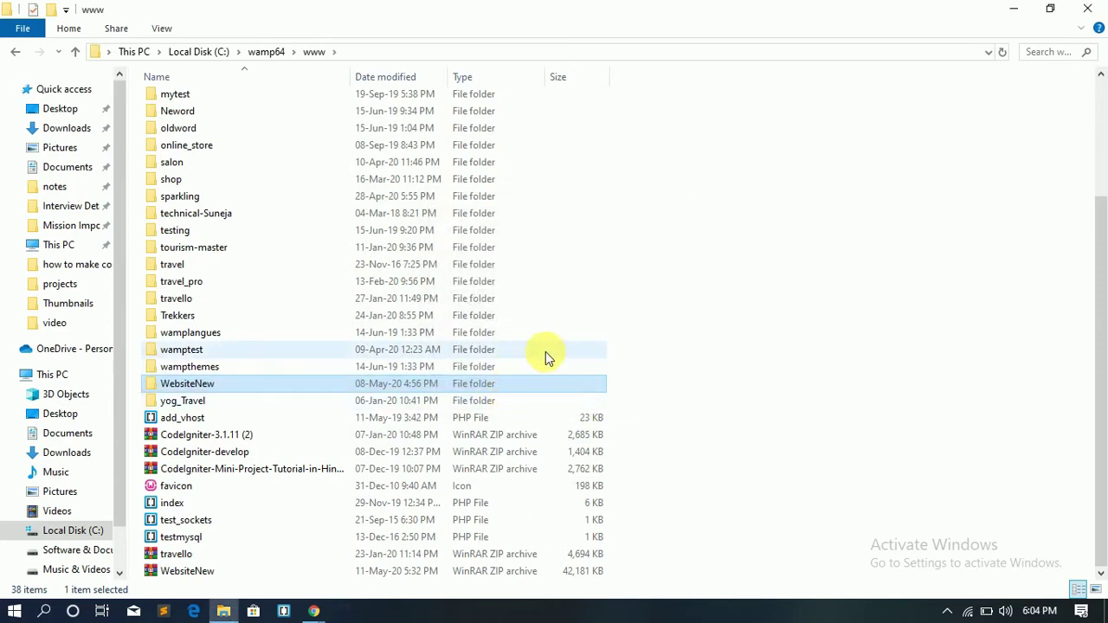
# Step: Check the WebsiteNew zip archive in www, then switch to the browser's Plesk login page
pyautogui.click(205, 571)
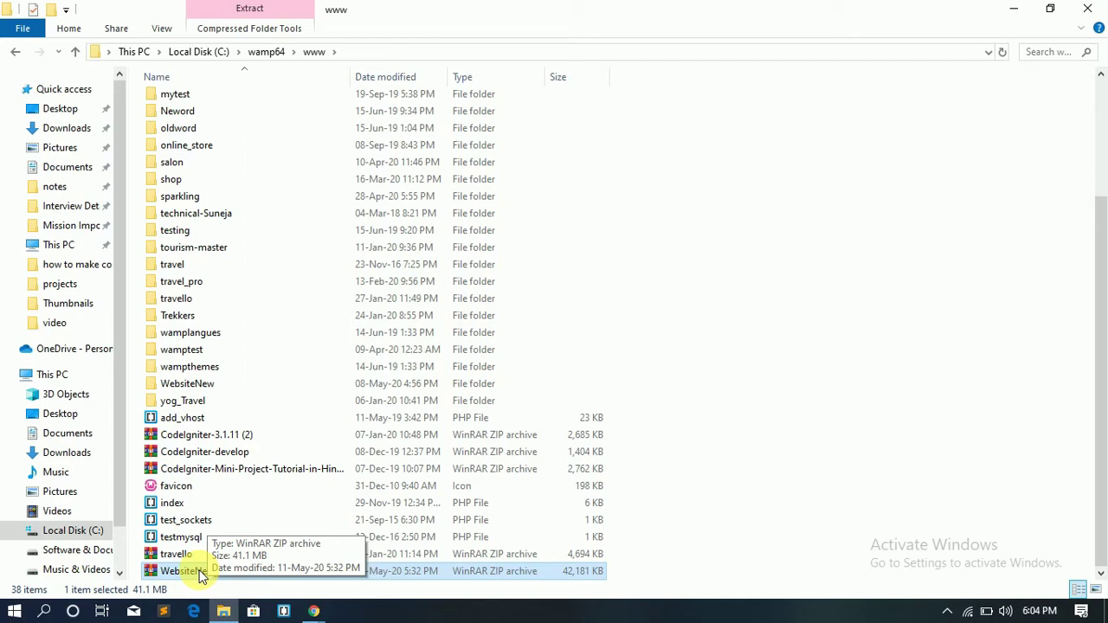
pyautogui.click(876, 262)
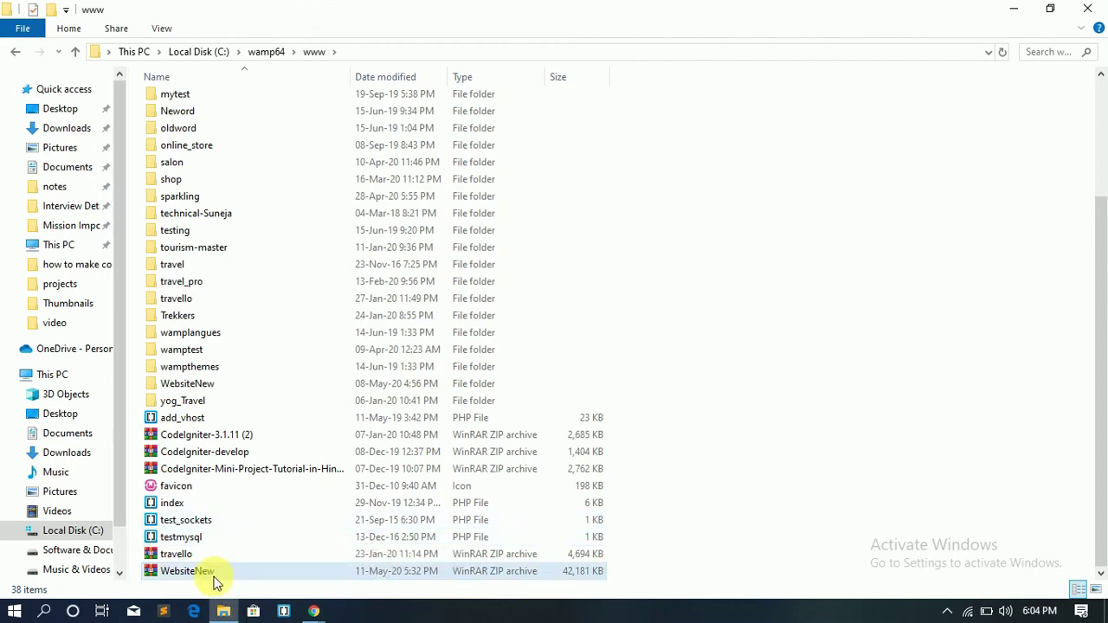
pyautogui.hotkey('alt', 'Tab')
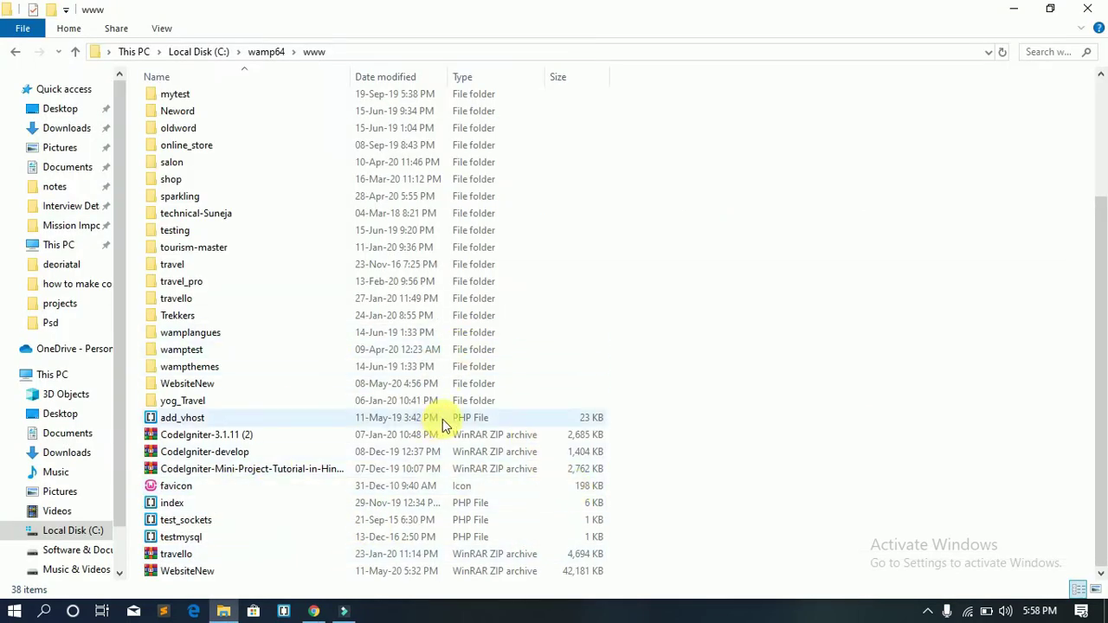
pyautogui.hotkey('alt', 'Tab')
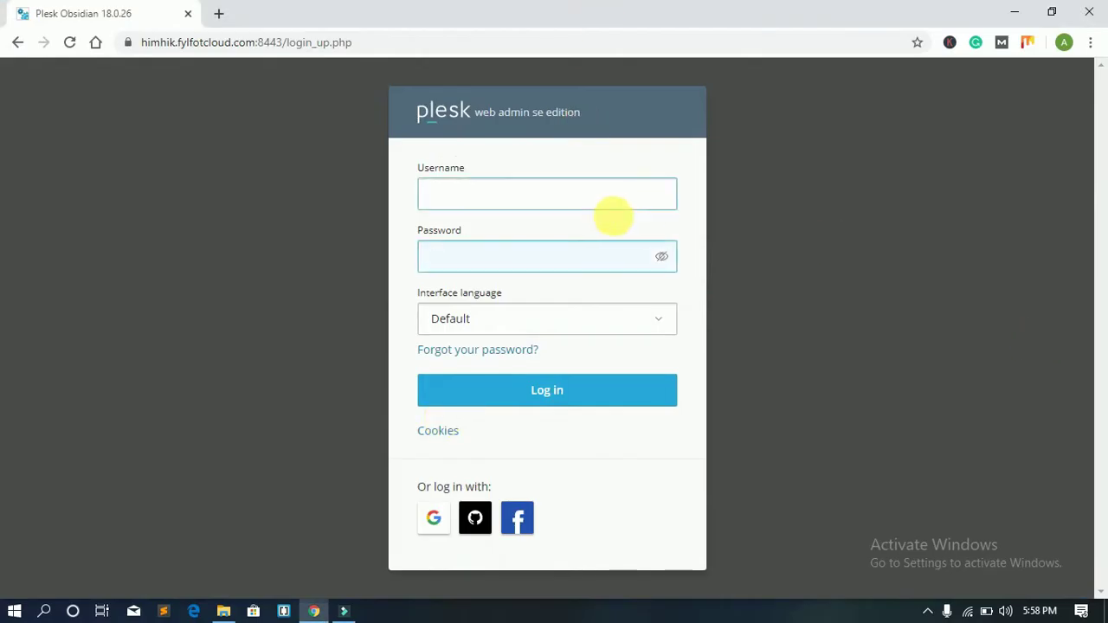
# Step: Enter the Plesk username and password and log in to Websites & Domains
pyautogui.moveTo(415, 117); pyautogui.dragTo(704, 113)
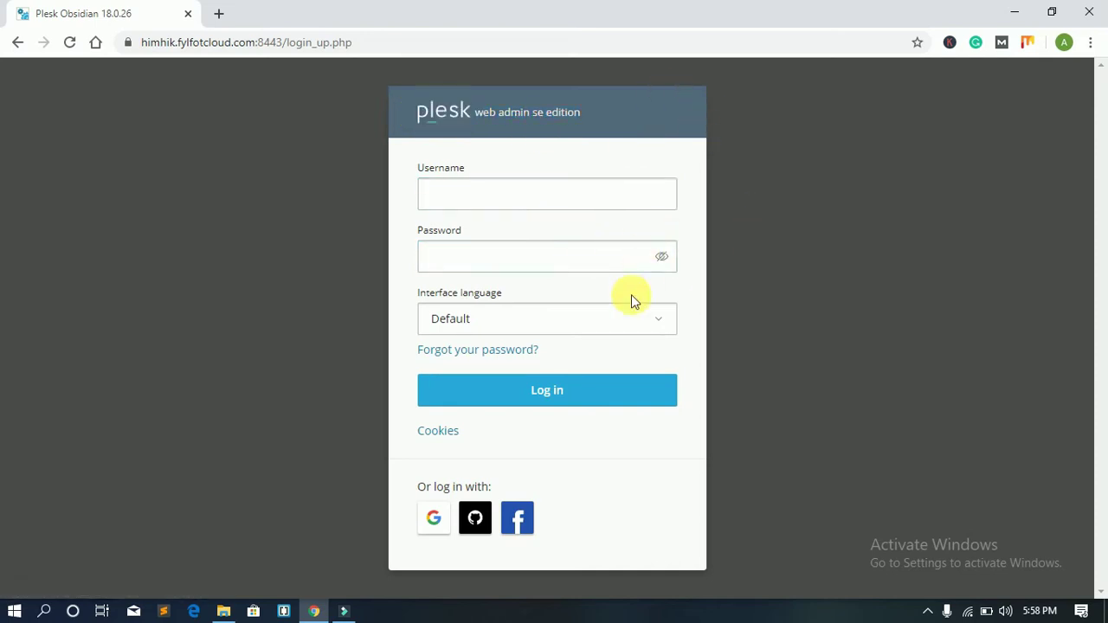
pyautogui.click(572, 197)
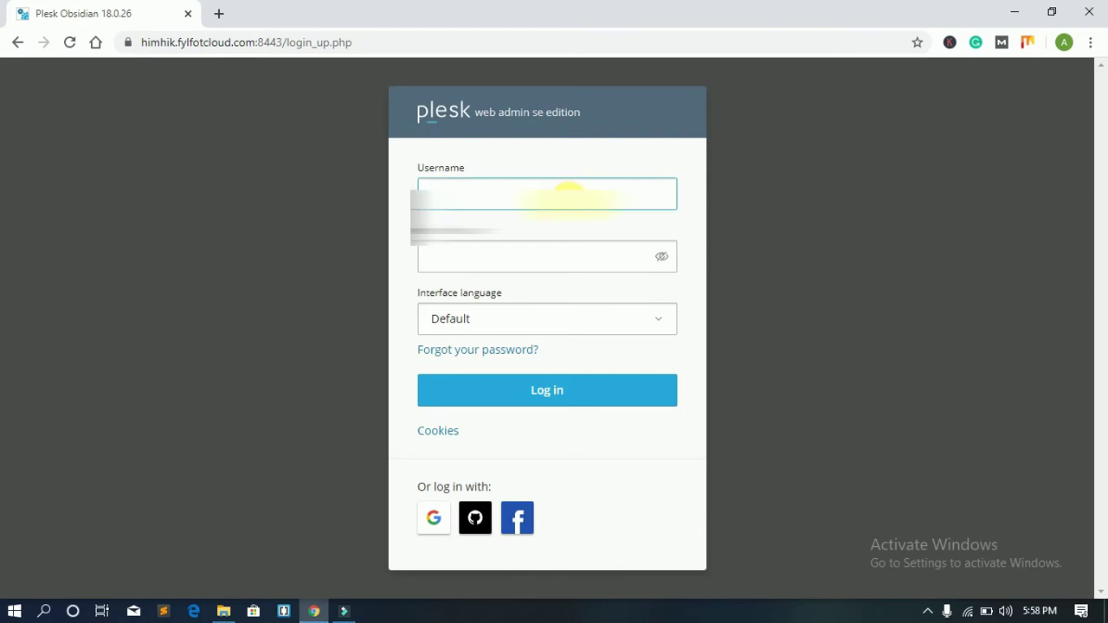
pyautogui.click(715, 112)
pyautogui.click(523, 183)
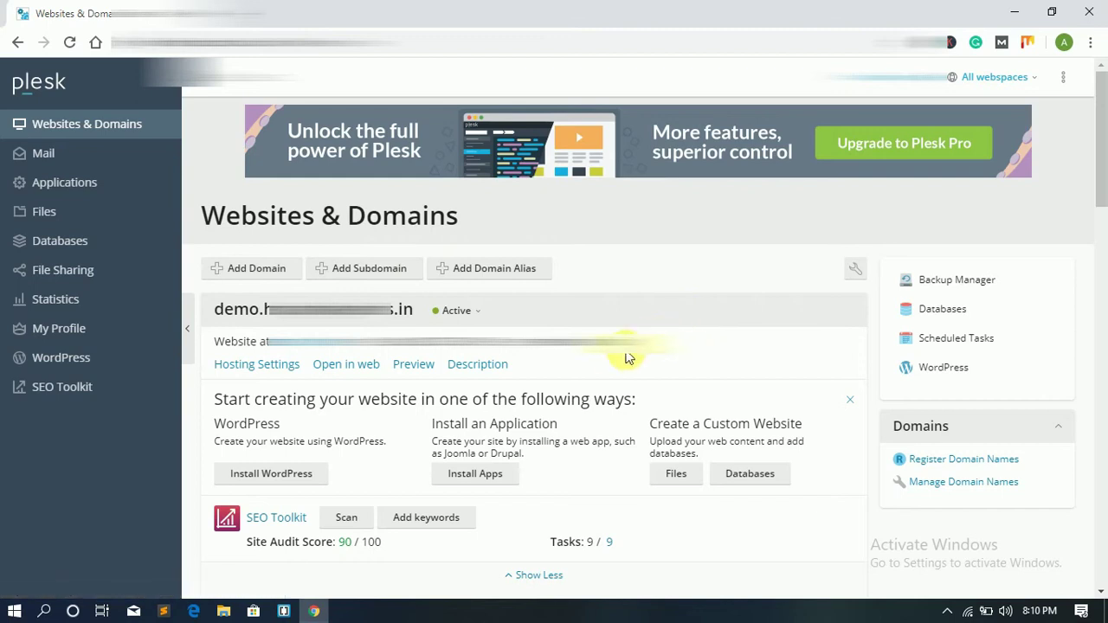
# Step: Open Files in Plesk and browse to the site's empty httpdocs folder
pyautogui.scroll(-2, 581, 338)
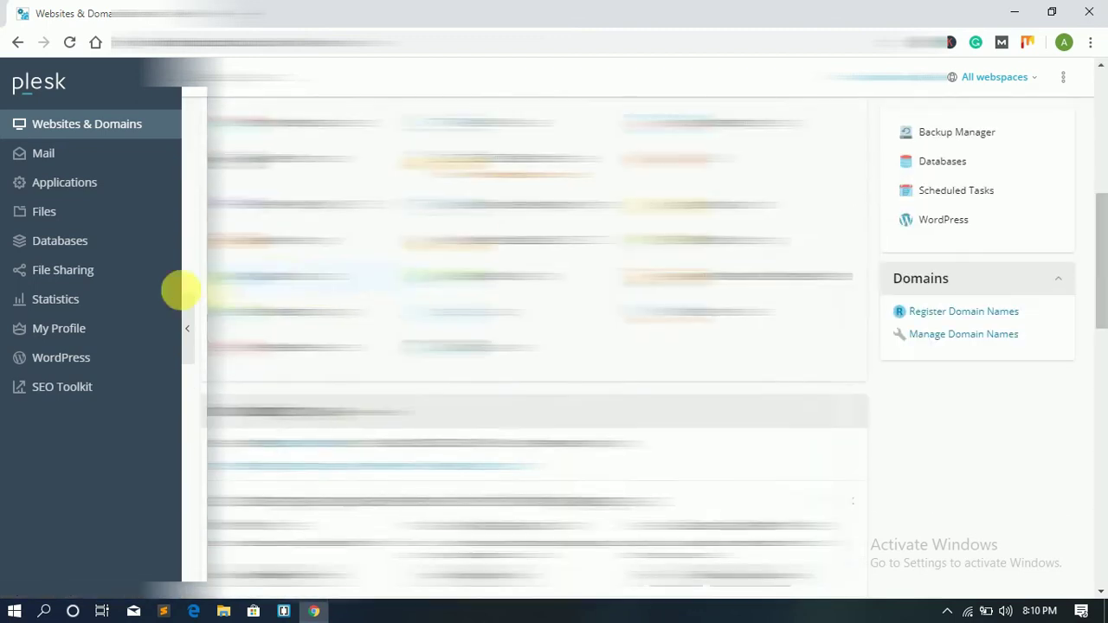
pyautogui.click(39, 216)
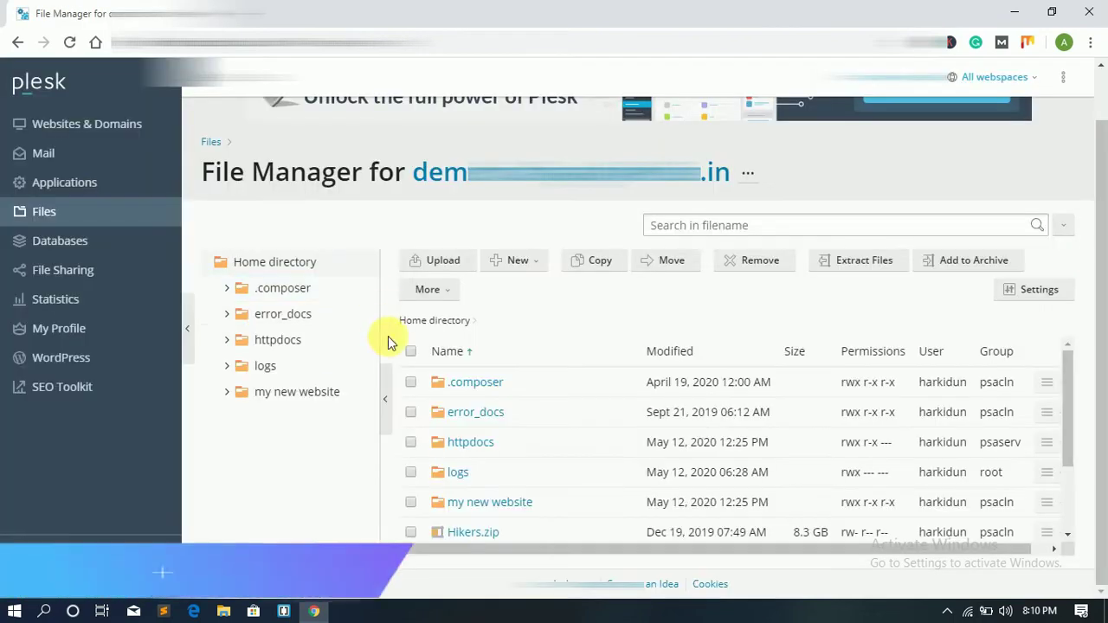
pyautogui.click(293, 342)
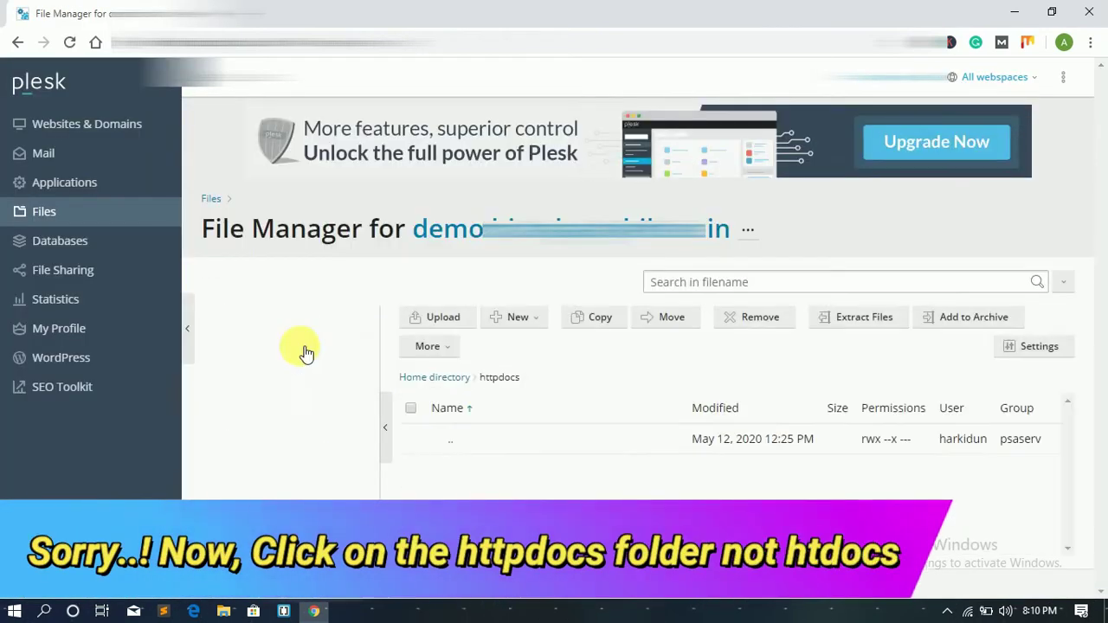
pyautogui.click(284, 398)
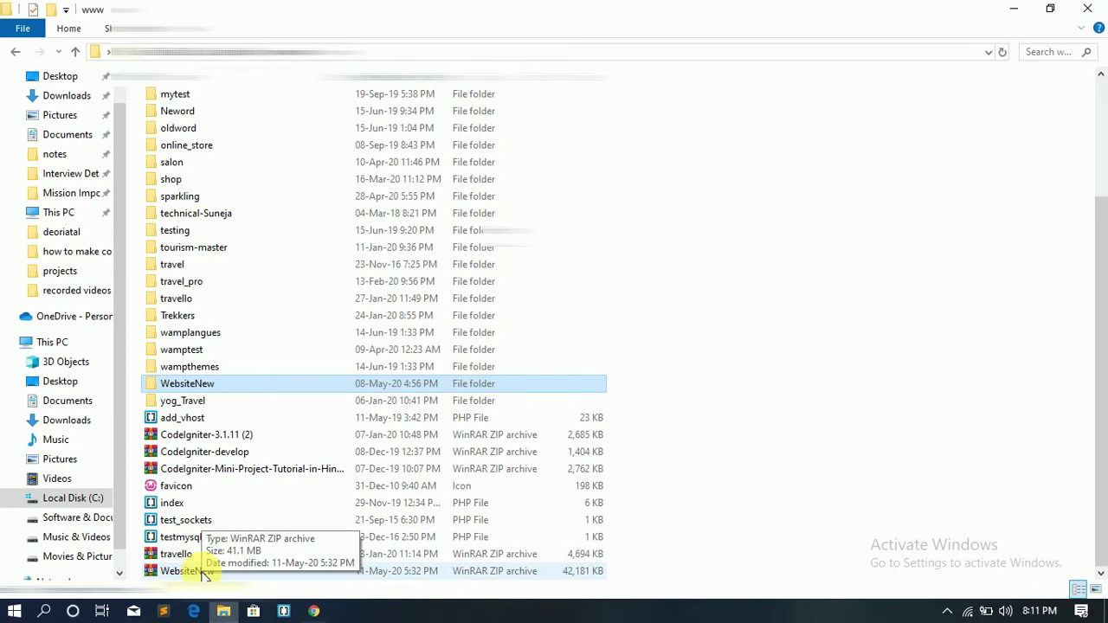
# Step: Drag WebsiteNew.zip from File Explorer into Plesk's httpdocs file list to upload it
pyautogui.moveTo(204, 573); pyautogui.dragTo(628, 461)
pyautogui.hotkey('alt', 'Tab')
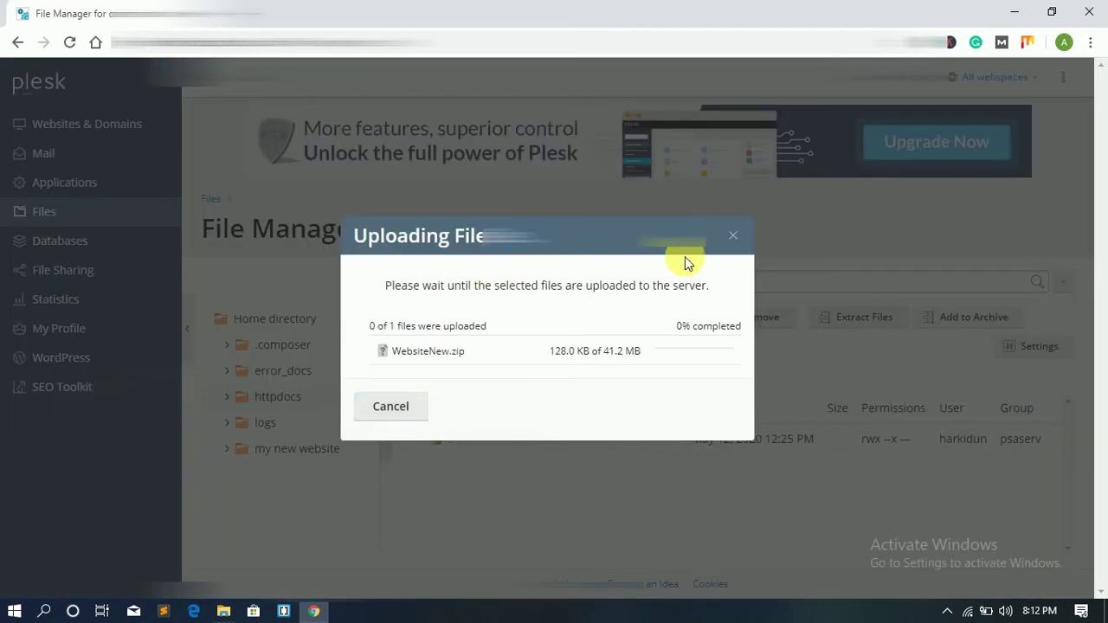
pyautogui.moveTo(690, 260); pyautogui.dragTo(385, 286)
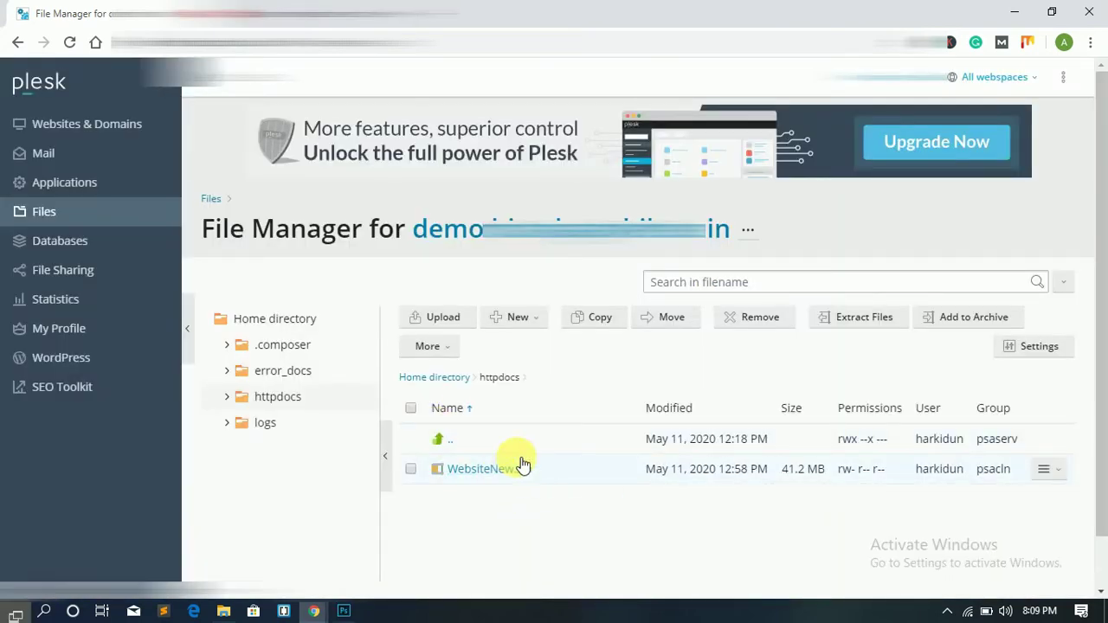
# Step: Extract WebsiteNew.zip into httpdocs with Replace existing files enabled
pyautogui.rightClick(520, 468)
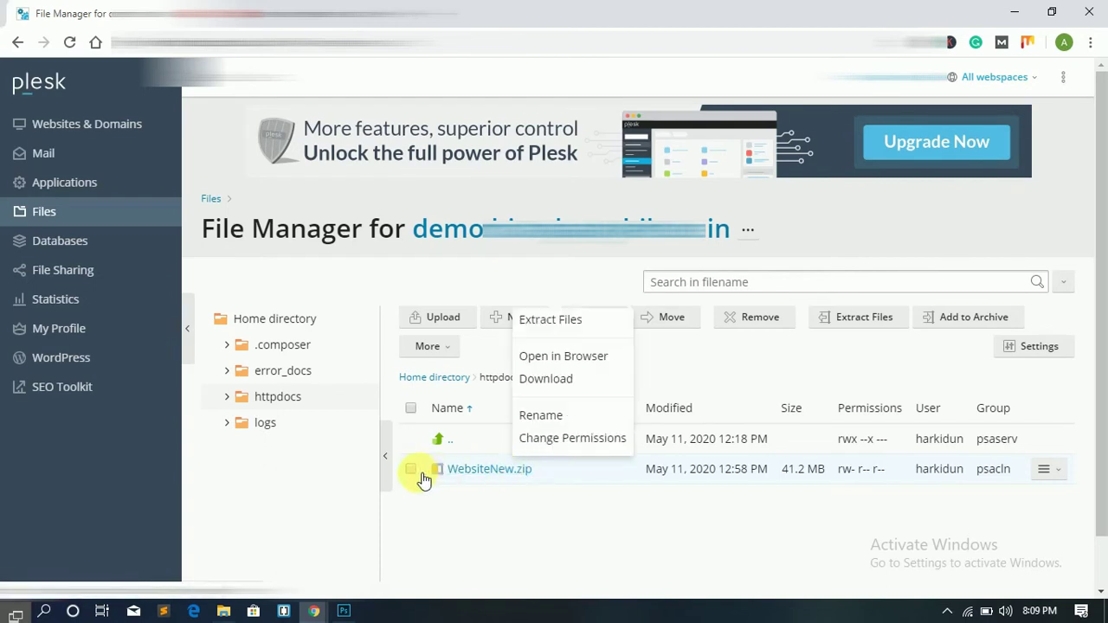
pyautogui.click(466, 519)
pyautogui.click(863, 317)
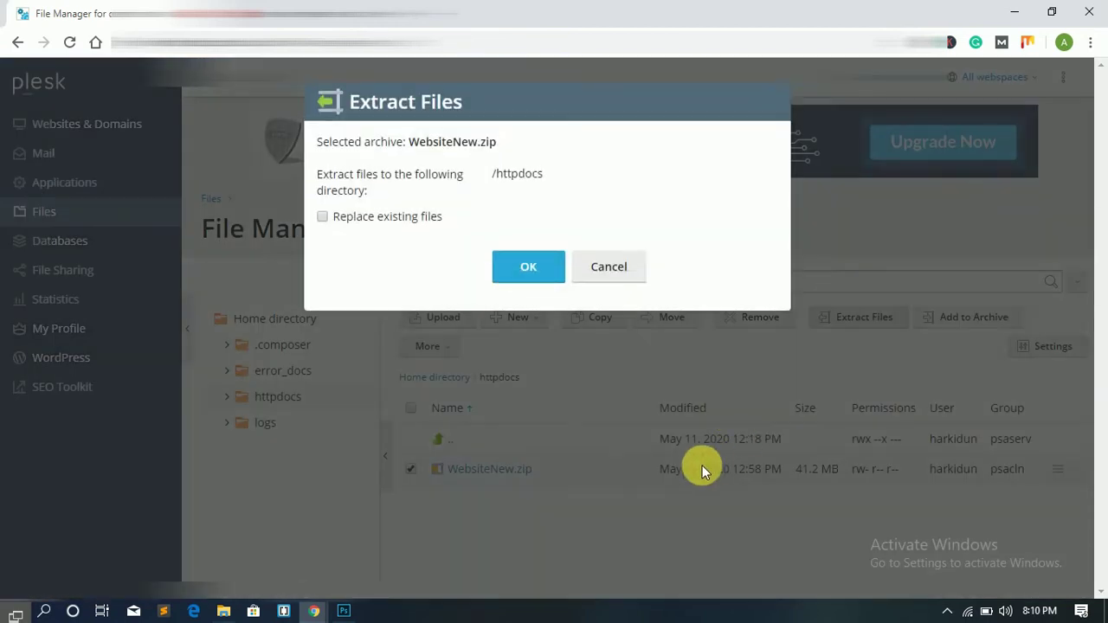
pyautogui.click(401, 221)
pyautogui.click(540, 271)
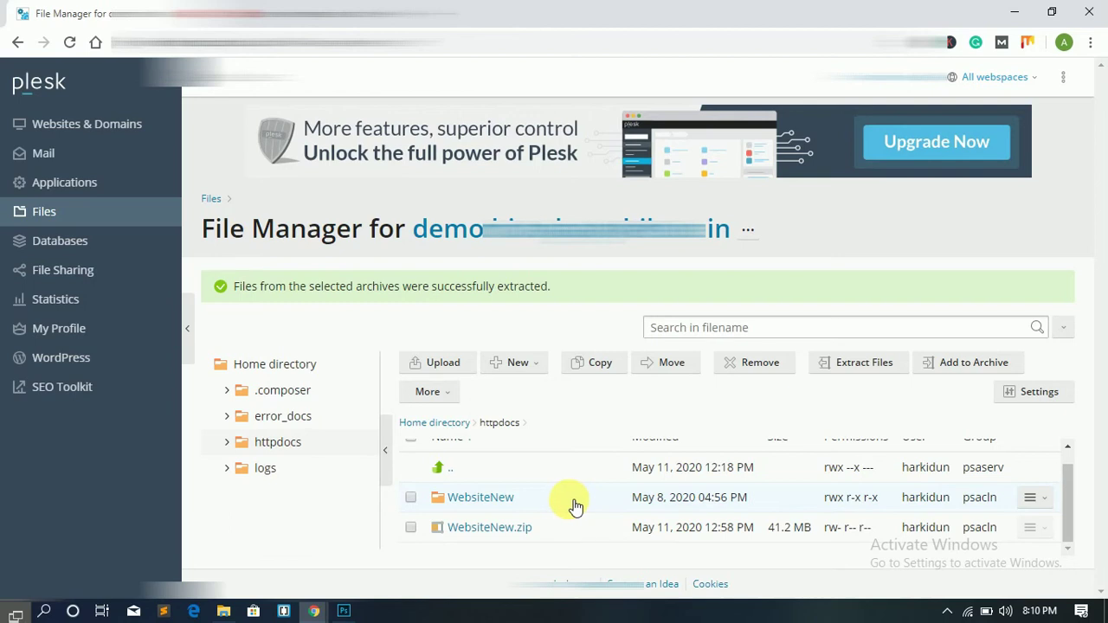
# Step: Open the extracted WebsiteNew folder with wp-admin, wp-content and wp-includes
pyautogui.click(410, 529)
pyautogui.click(410, 527)
pyautogui.doubleClick(470, 497)
pyautogui.scroll(-3, 544, 481)
pyautogui.scroll(3, 519, 468)
# Step: Copy all 22 WebsiteNew items into httpdocs, replacing existing files
pyautogui.click(412, 410)
pyautogui.click(600, 319)
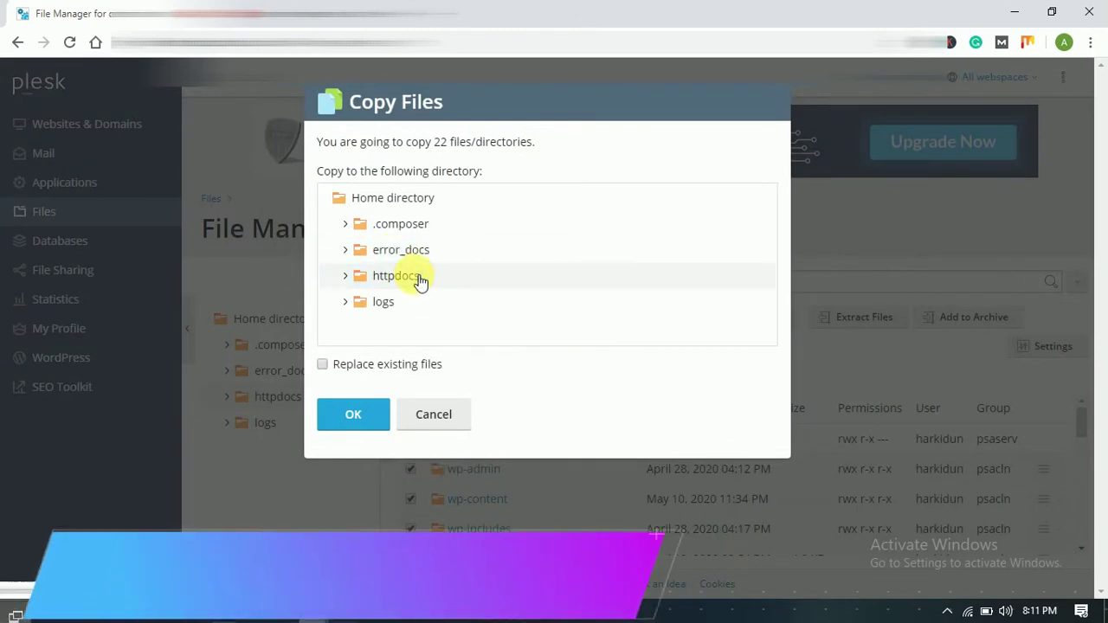
pyautogui.click(420, 279)
pyautogui.click(435, 304)
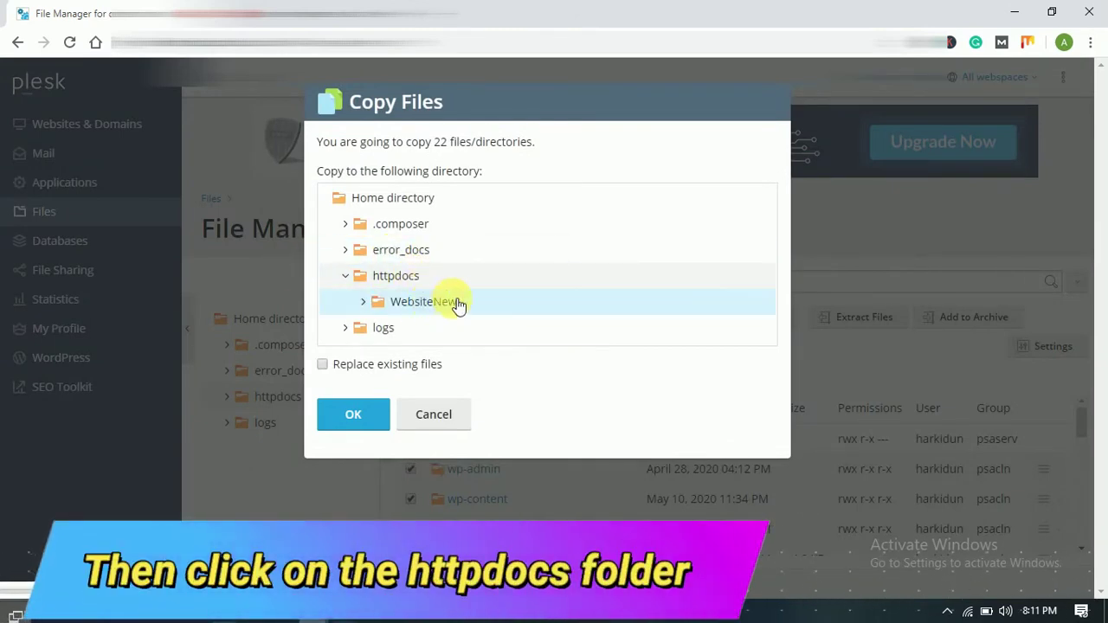
pyautogui.click(354, 370)
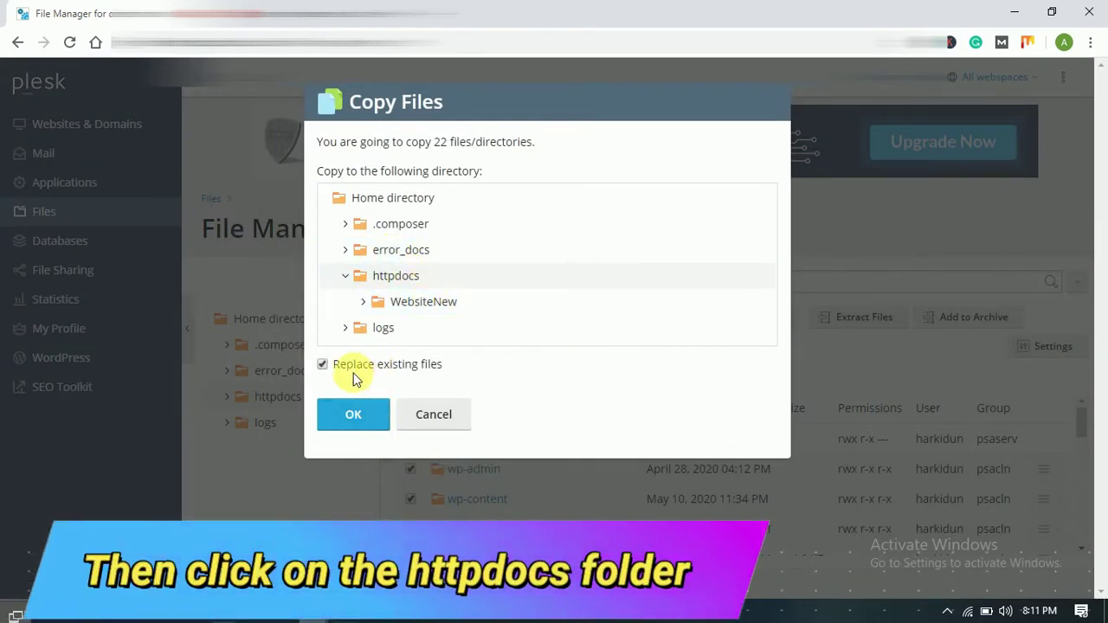
pyautogui.click(352, 419)
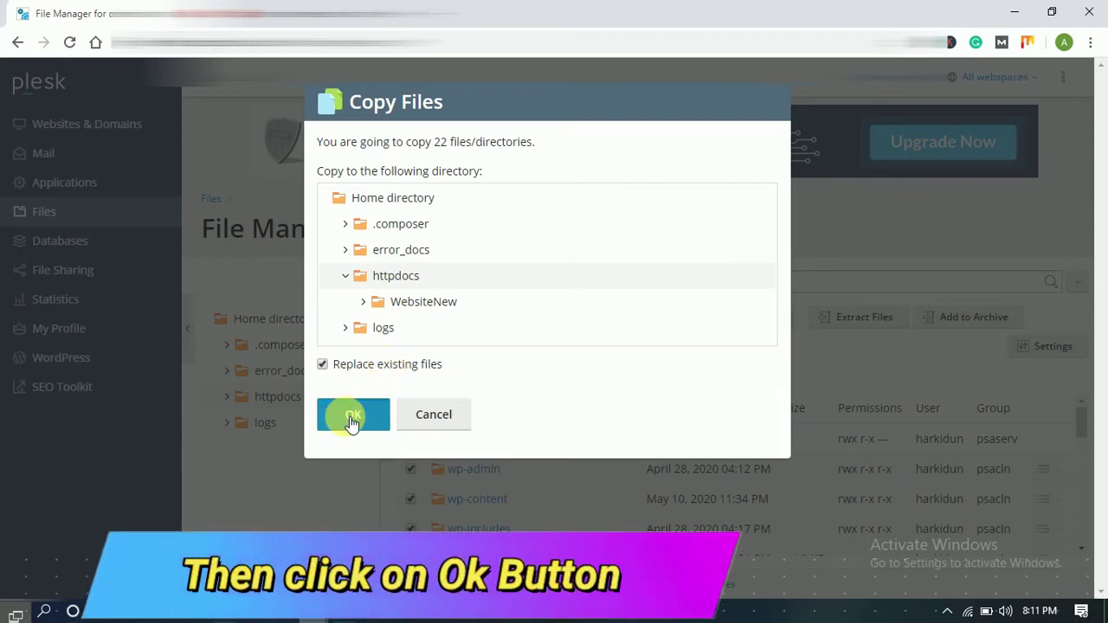
# Step: Return to the httpdocs folder to review the copied WordPress files
pyautogui.moveTo(1068, 470); pyautogui.dragTo(1065, 465)
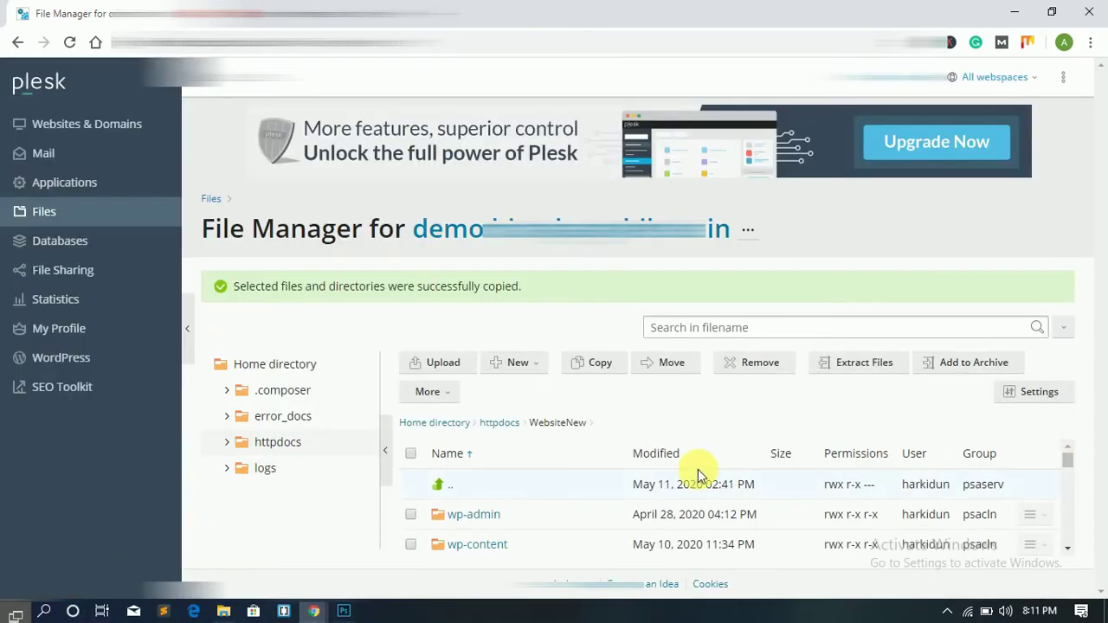
pyautogui.scroll(-6, 698, 470)
pyautogui.hotkey('alt', 'Left')
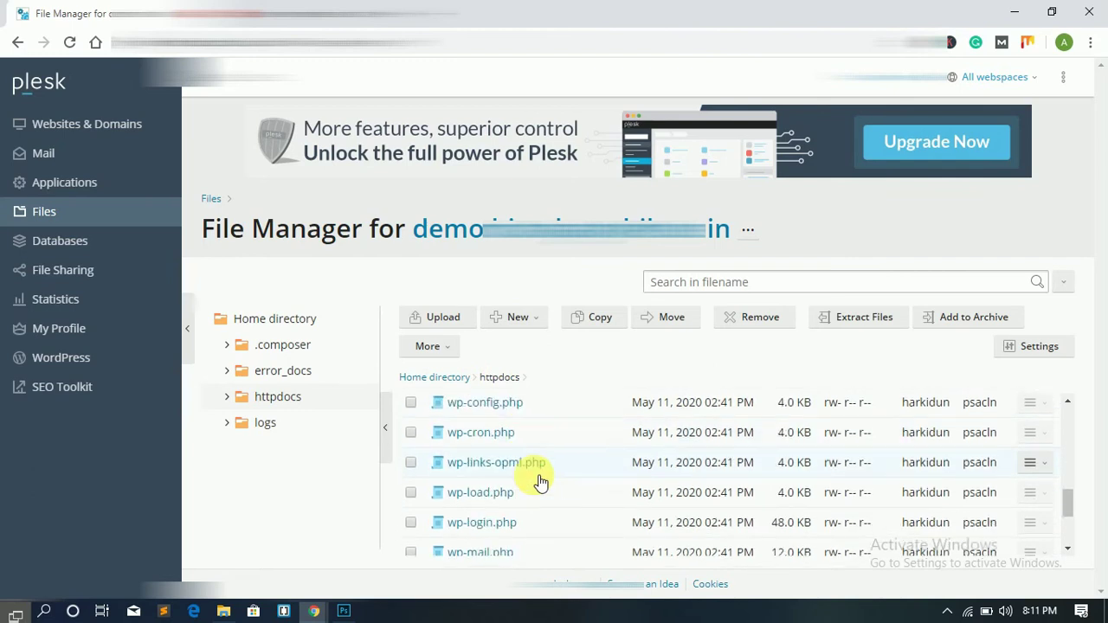
pyautogui.scroll(6, 538, 480)
# Step: Permanently remove the WebsiteNew folder from httpdocs and check the remaining files
pyautogui.click(411, 469)
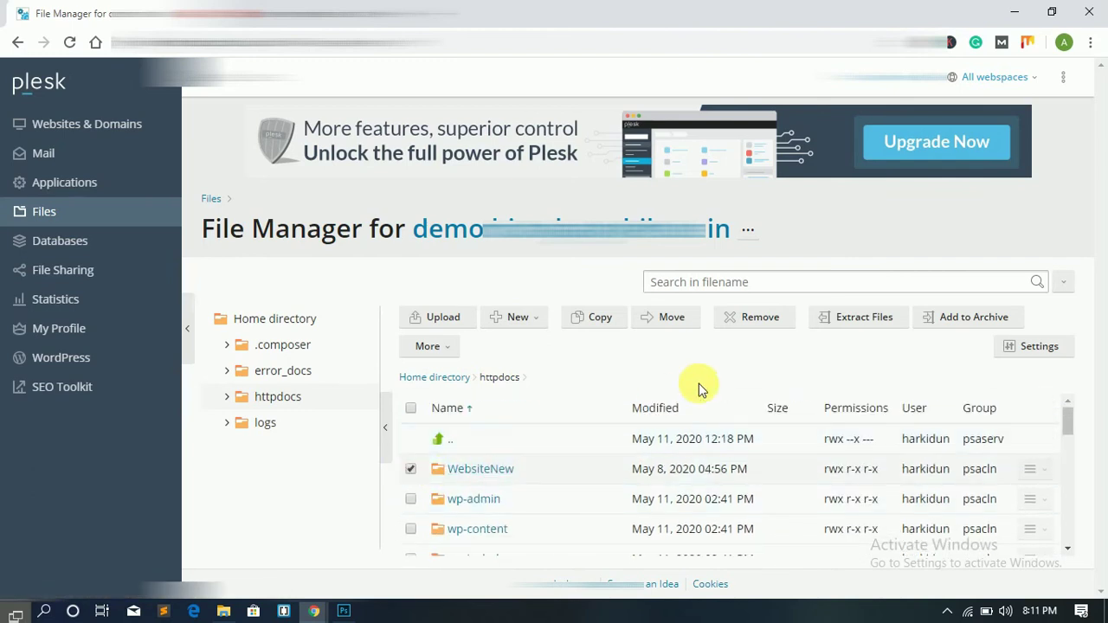
pyautogui.click(750, 320)
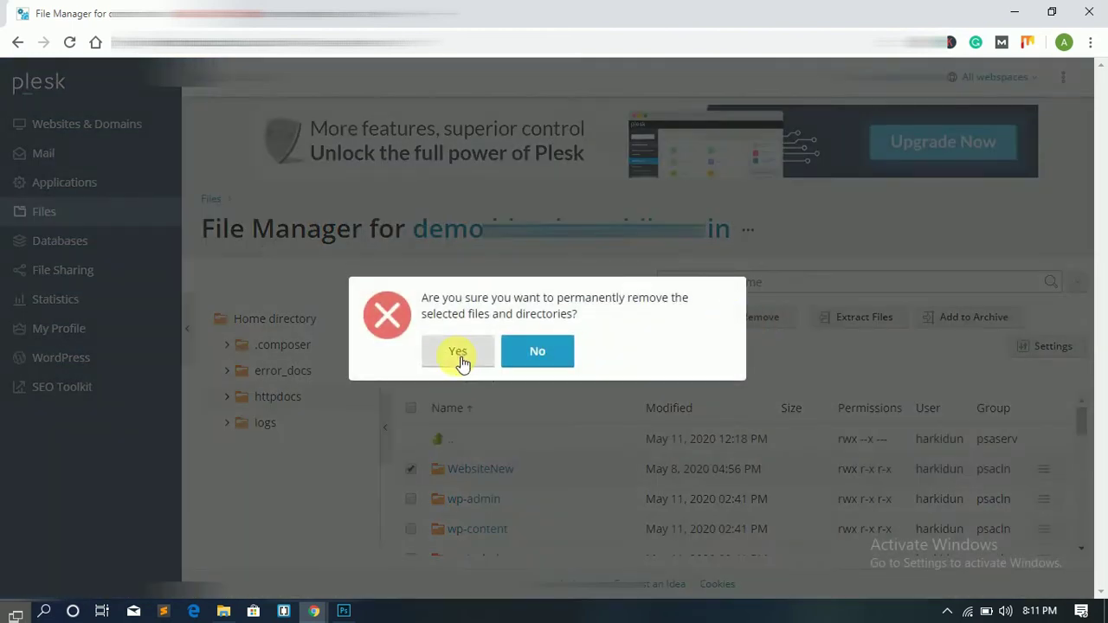
pyautogui.click(459, 355)
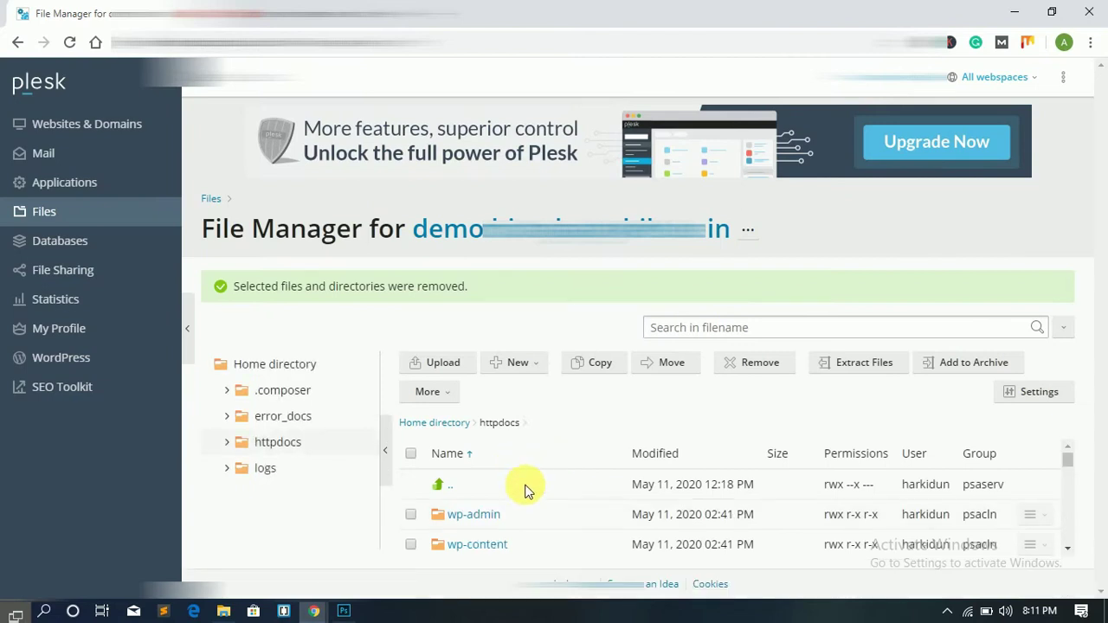
pyautogui.scroll(-2, 515, 520)
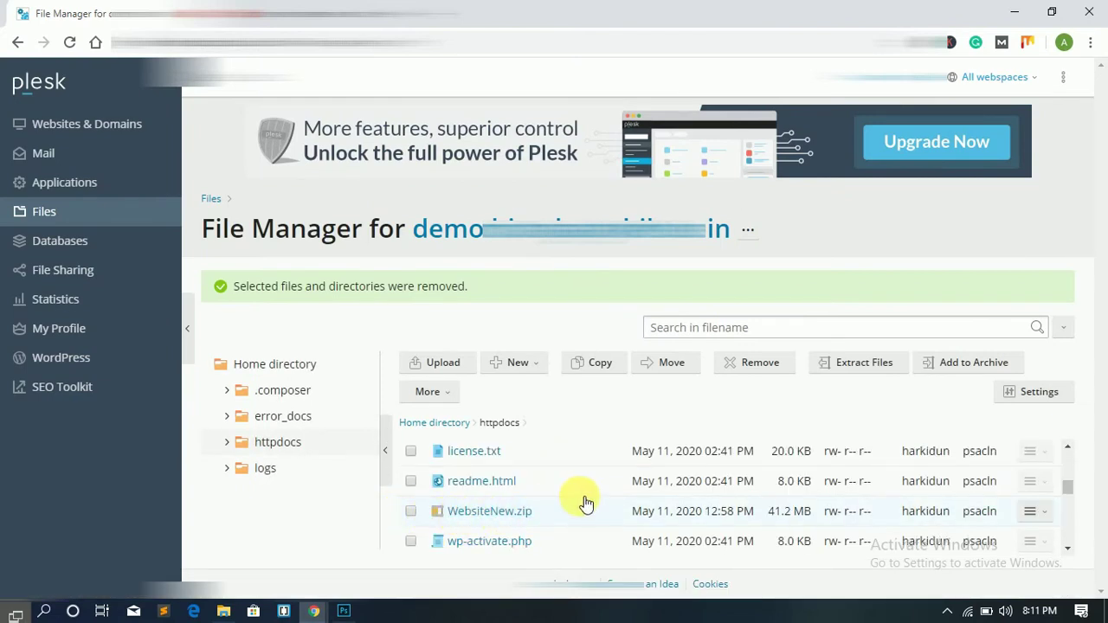
pyautogui.scroll(3, 575, 500)
pyautogui.scroll(-2, 572, 502)
pyautogui.scroll(3, 574, 503)
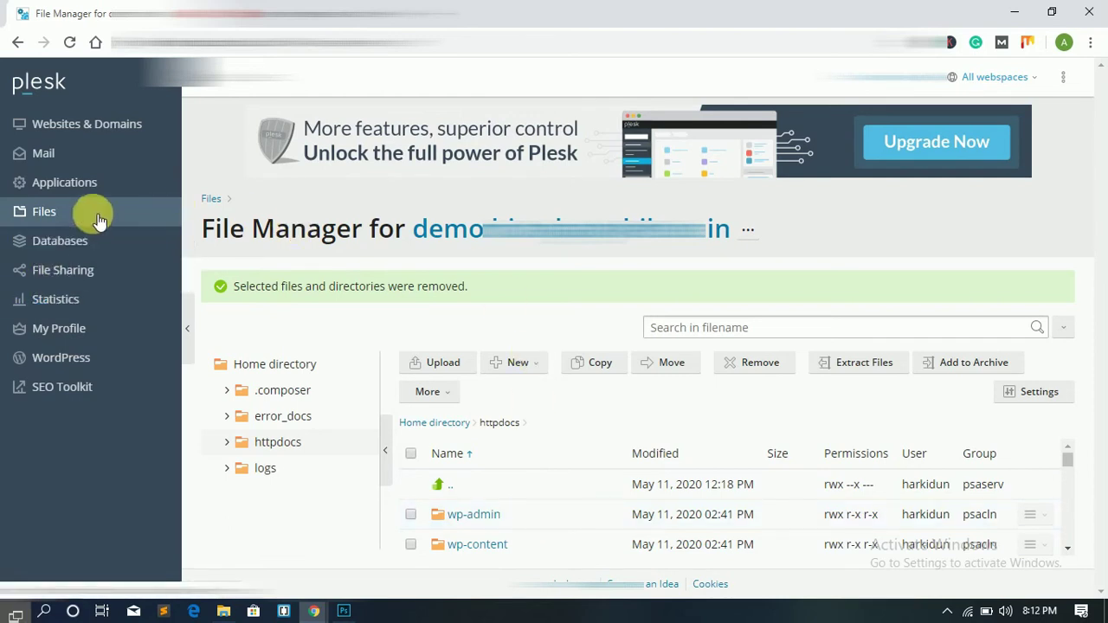
# Step: Open the Add a Database form for the first subscription and name it Learn2smart
pyautogui.click(43, 239)
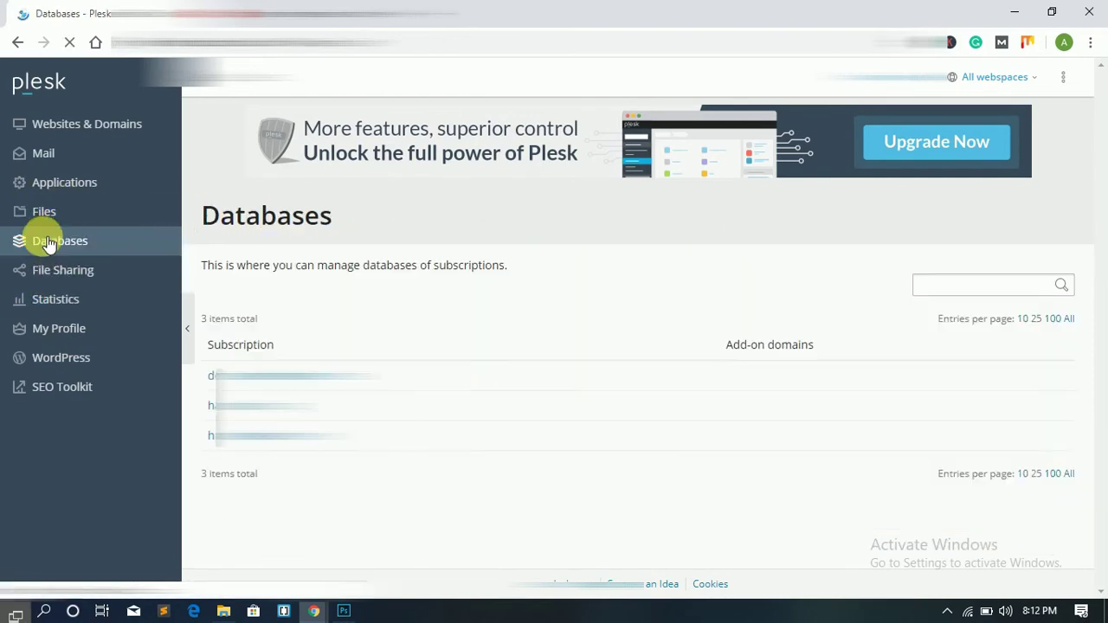
pyautogui.click(262, 374)
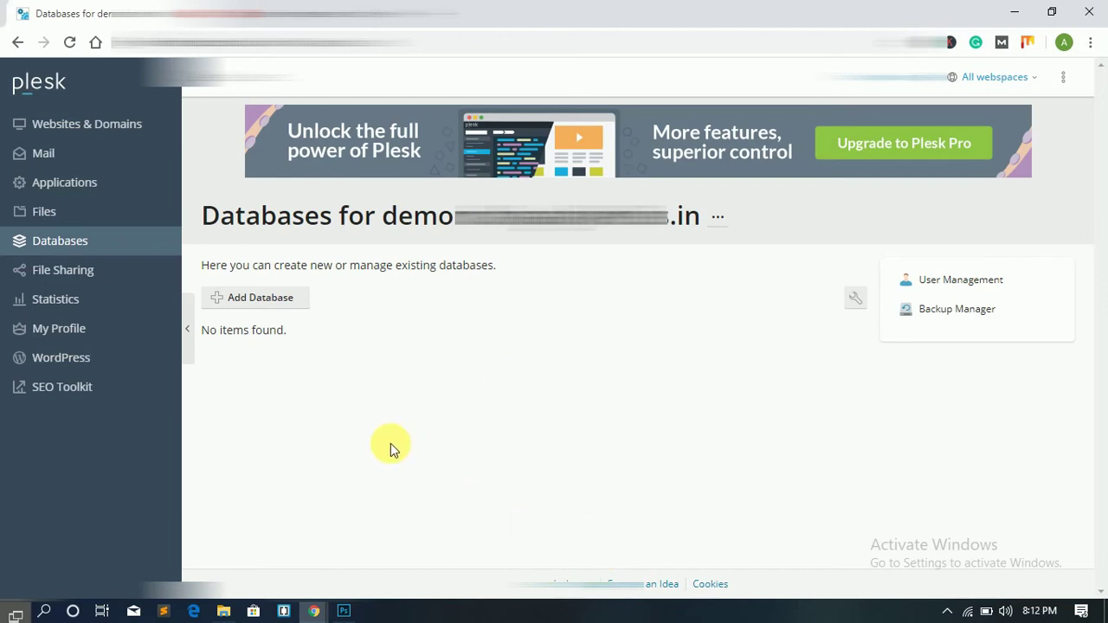
pyautogui.click(265, 302)
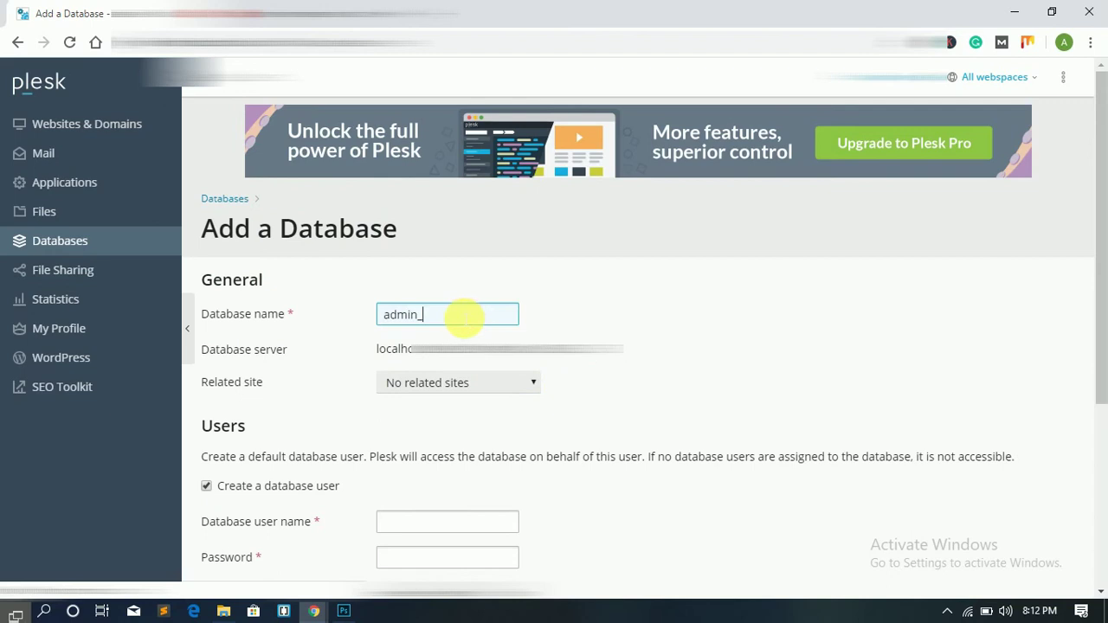
pyautogui.doubleClick(465, 318)
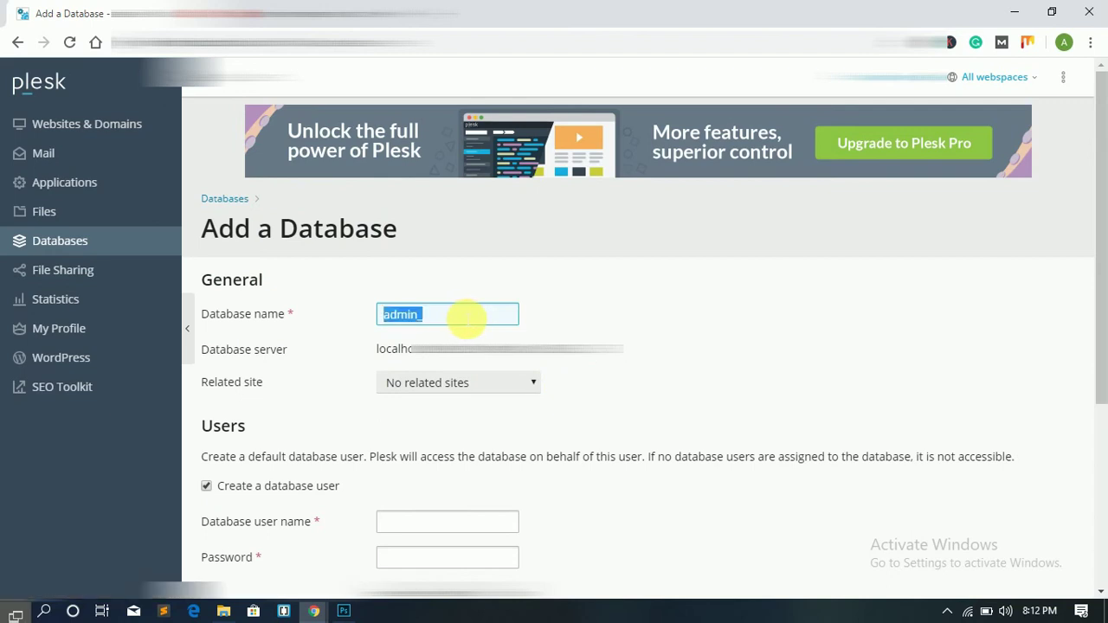
pyautogui.write('Learn2smart')
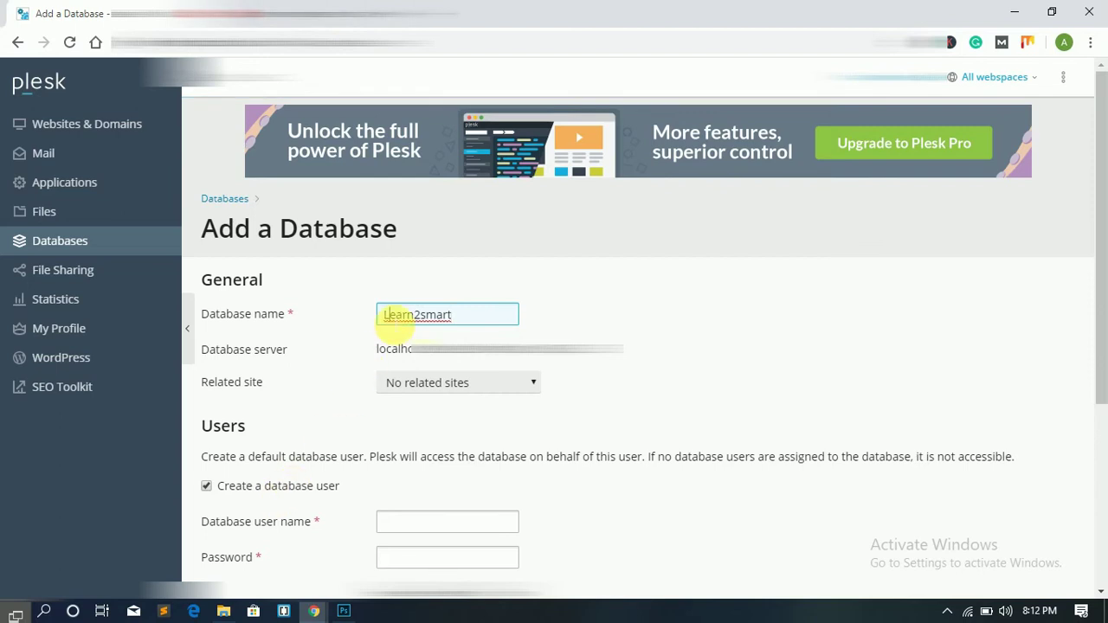
pyautogui.scroll(-3, 394, 322)
# Step: Enter database user name admin, then type, reveal and confirm the user's password
pyautogui.click(440, 282)
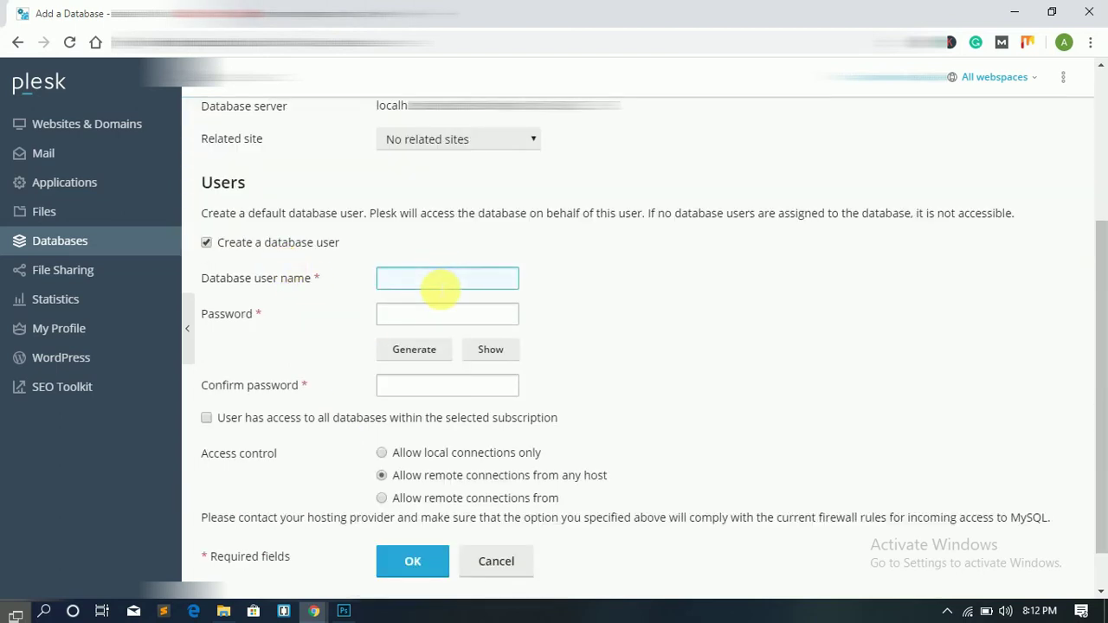
pyautogui.write('admin')
pyautogui.click(403, 323)
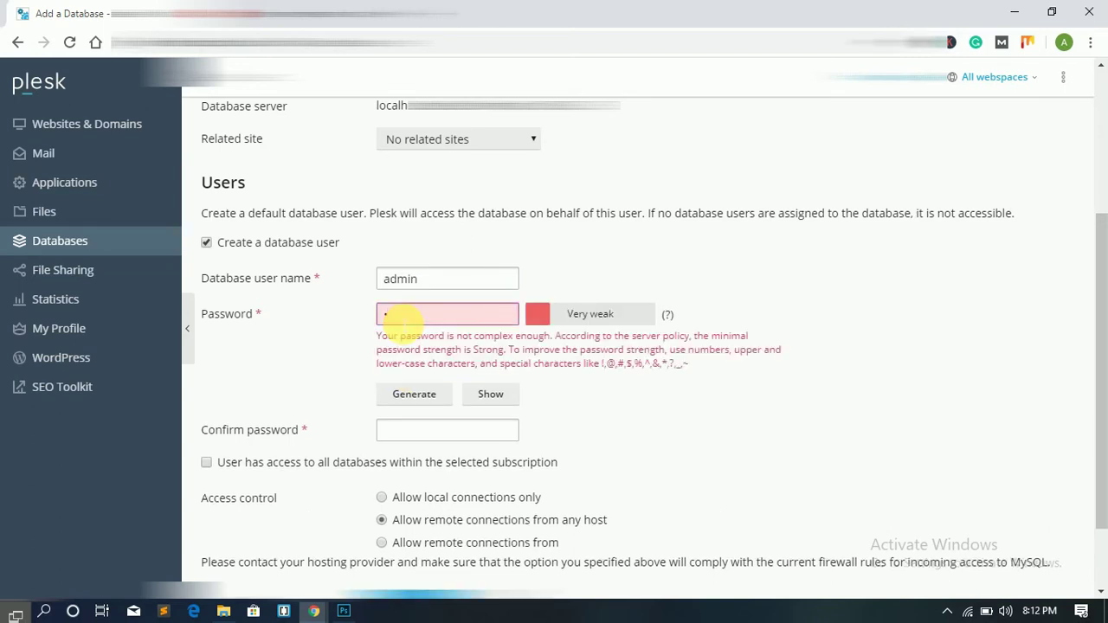
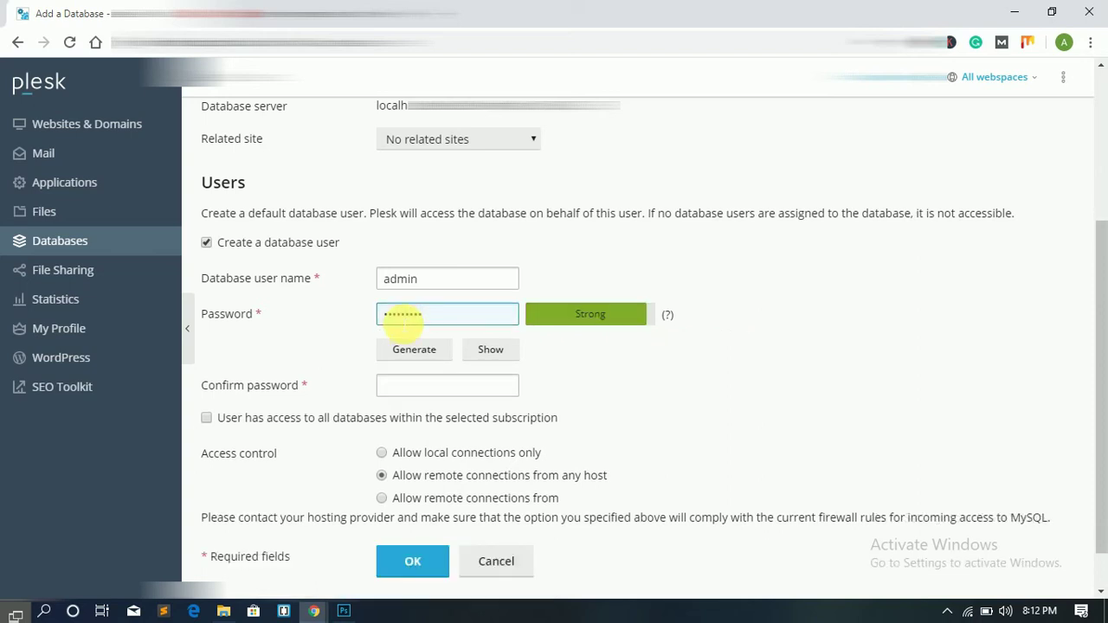
pyautogui.click(510, 352)
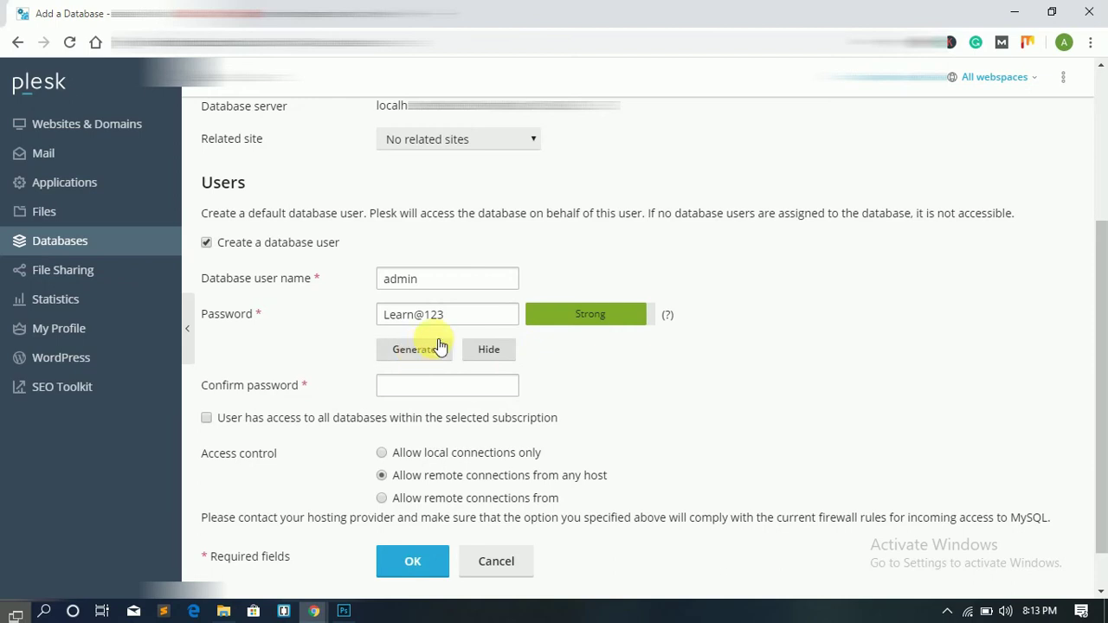
pyautogui.click(475, 322)
pyautogui.hotkey('ctrl', 'a')
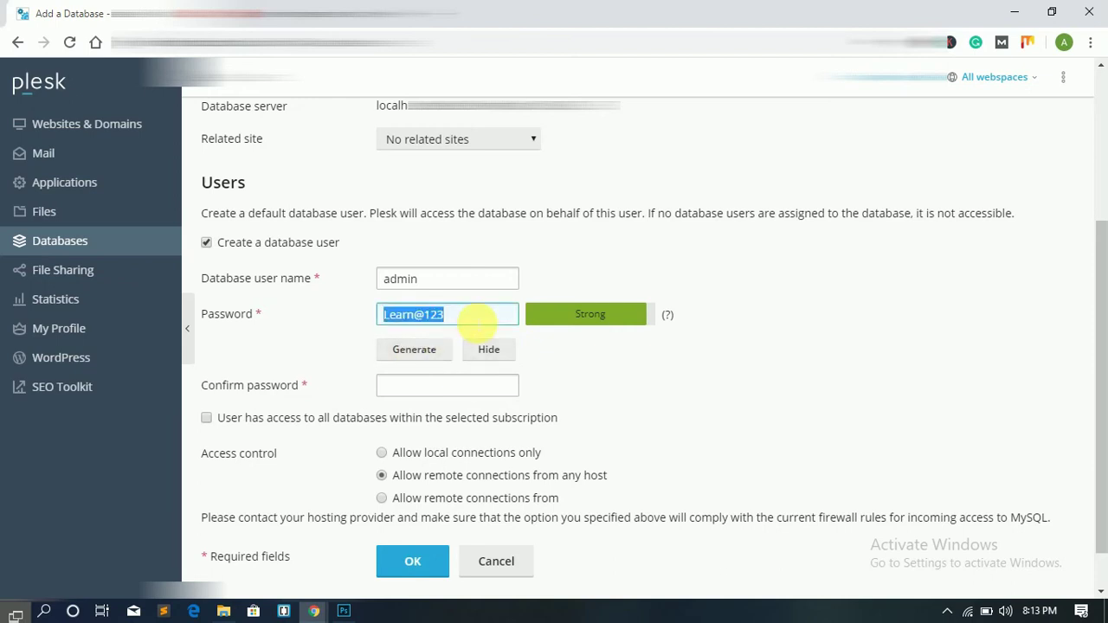
pyautogui.click(484, 388)
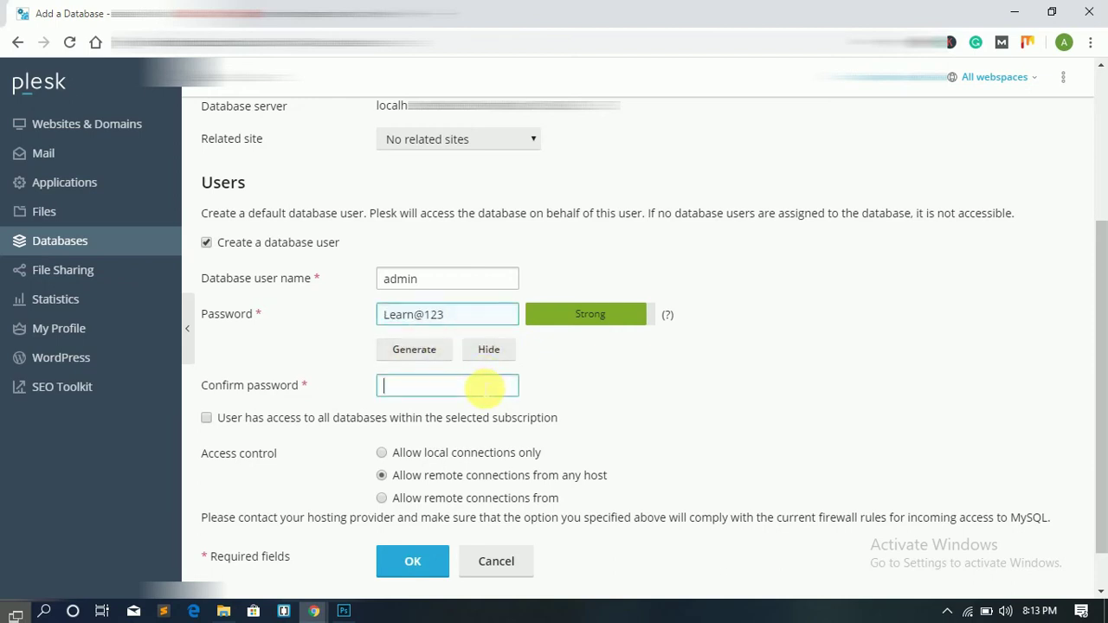
# Step: Grant access to all databases, allow remote connections from any host, and submit after fixing the taken user name
pyautogui.scroll(-1, 284, 371)
pyautogui.click(332, 373)
pyautogui.click(398, 510)
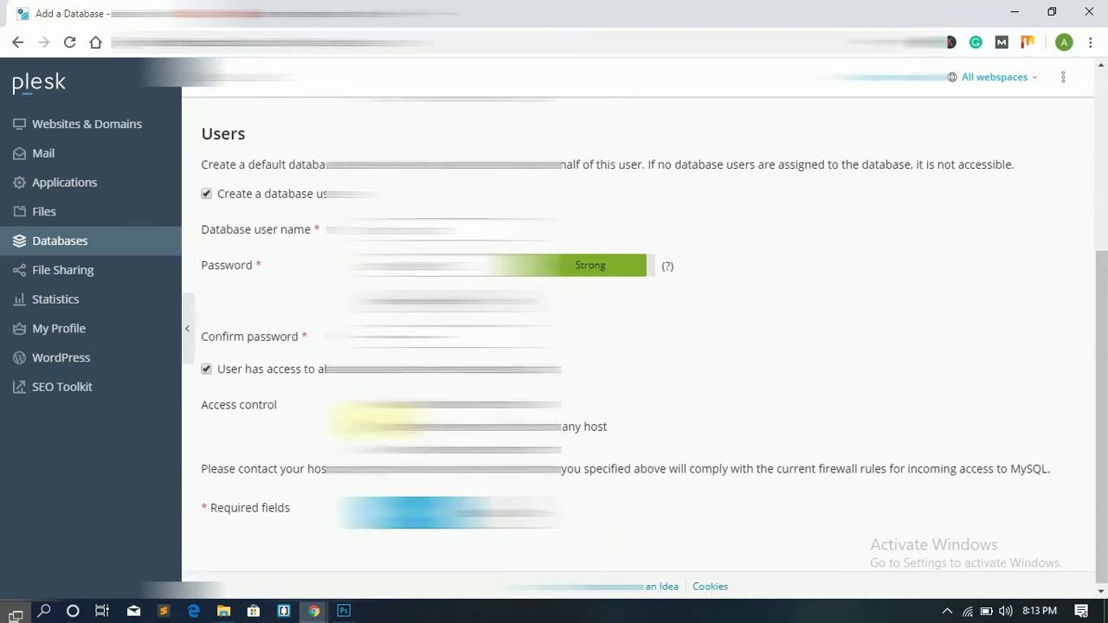
pyautogui.click(382, 424)
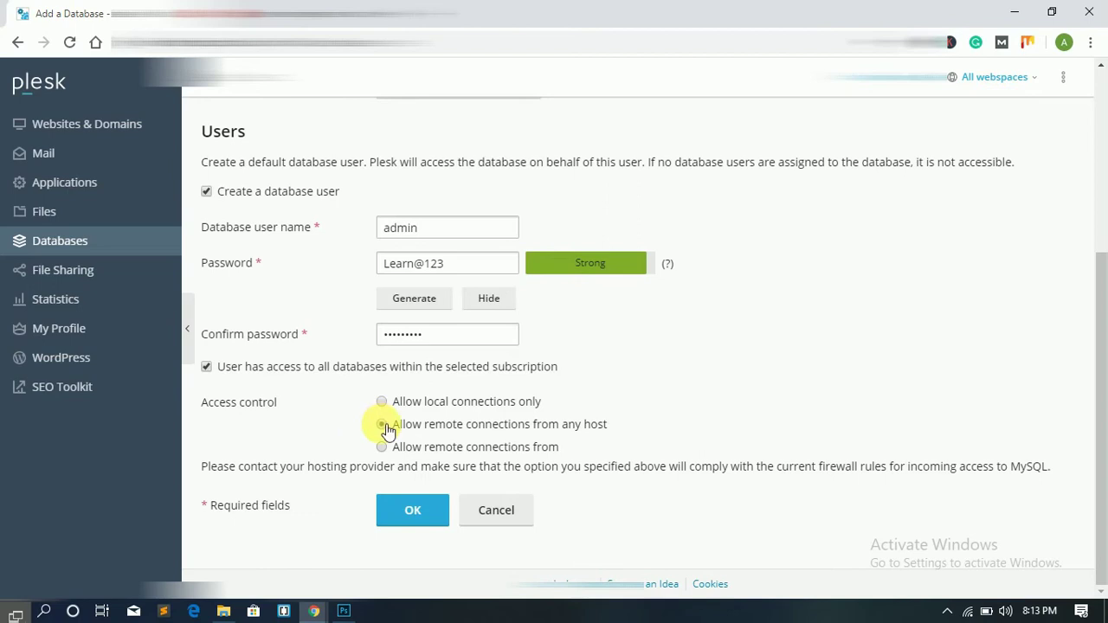
pyautogui.click(416, 512)
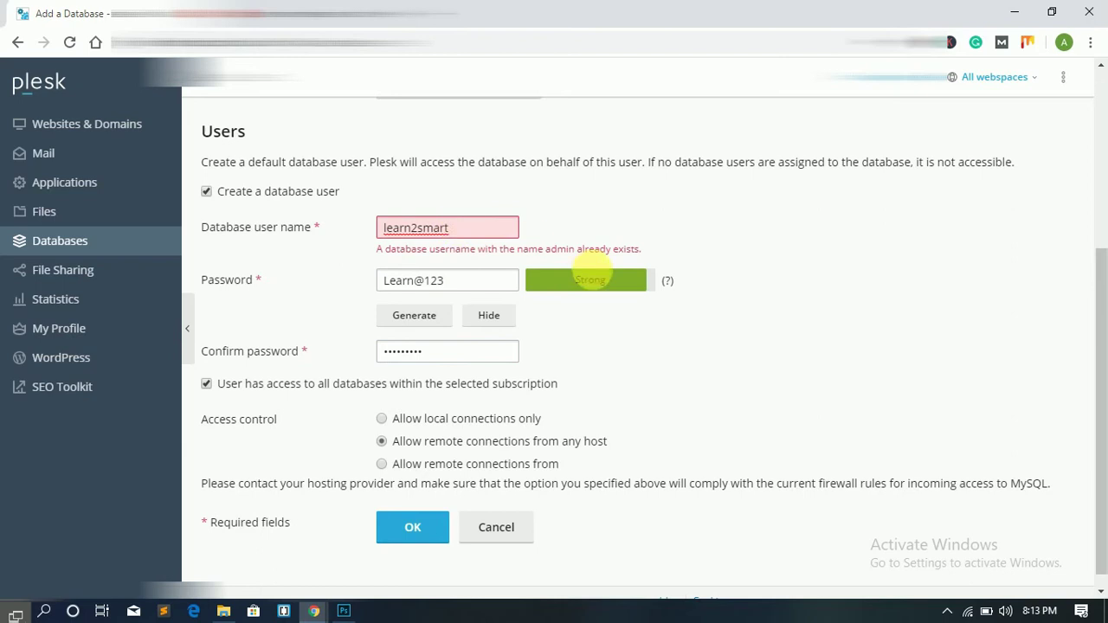
pyautogui.click(389, 537)
pyautogui.click(426, 508)
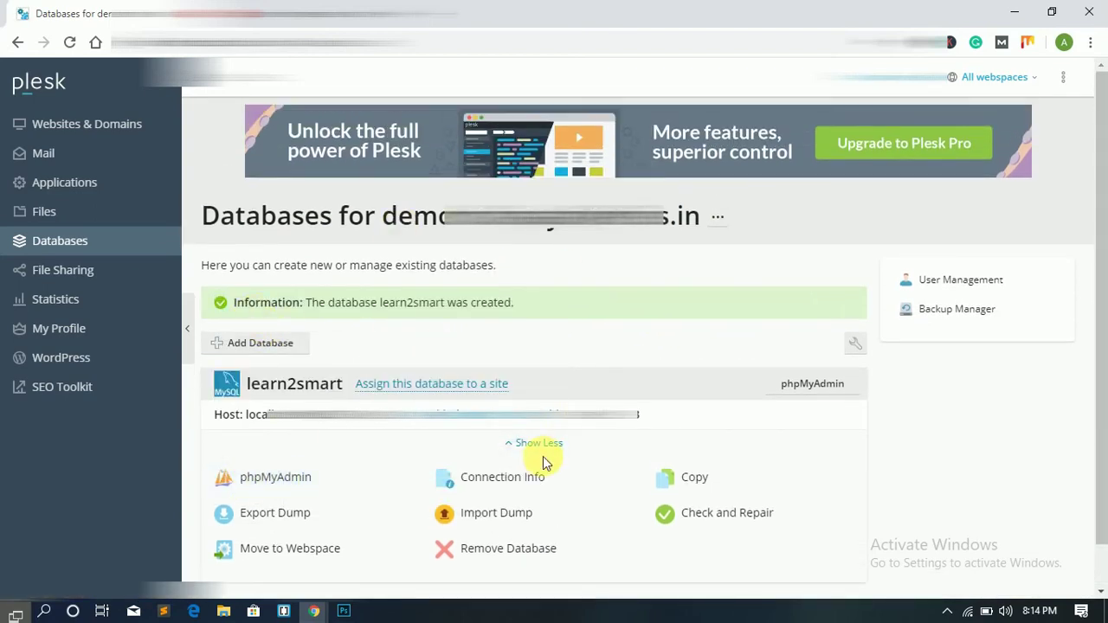
# Step: Open learn2smart's Import page in phpMyAdmin and choose newsite.sql
pyautogui.click(275, 478)
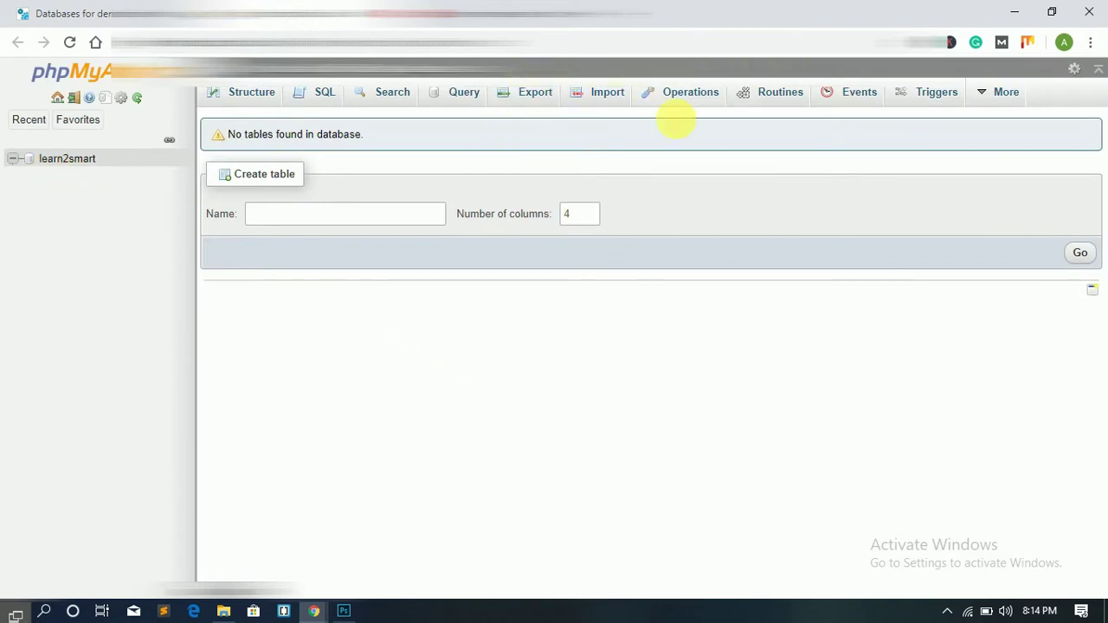
pyautogui.click(603, 97)
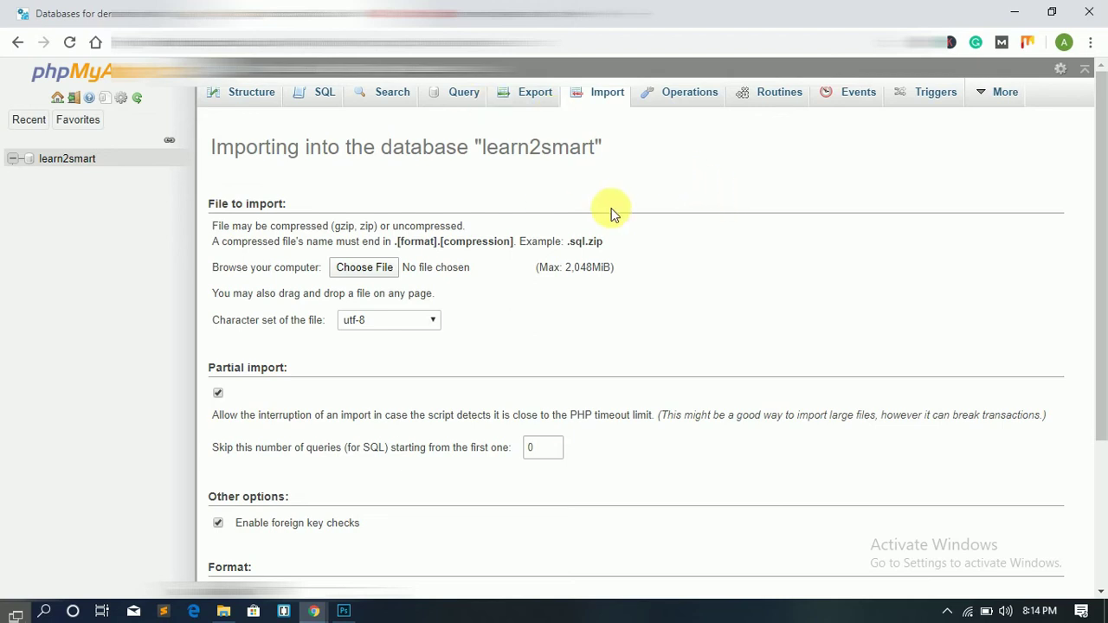
pyautogui.click(364, 268)
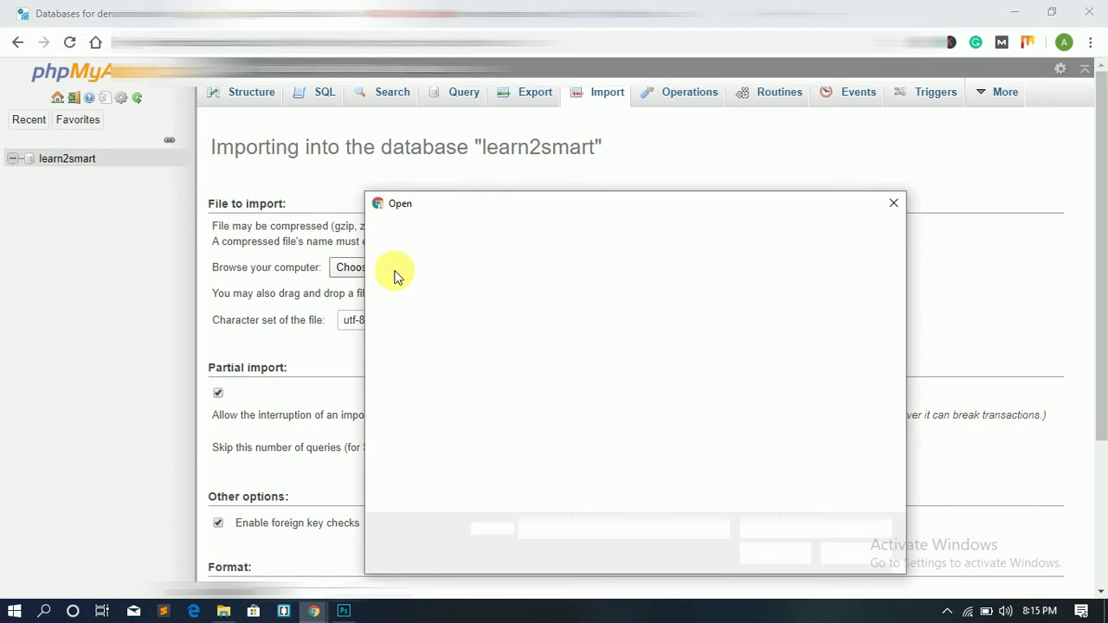
pyautogui.scroll(-1, 764, 422)
pyautogui.scroll(1, 828, 413)
pyautogui.scroll(-1, 805, 422)
pyautogui.click(850, 430)
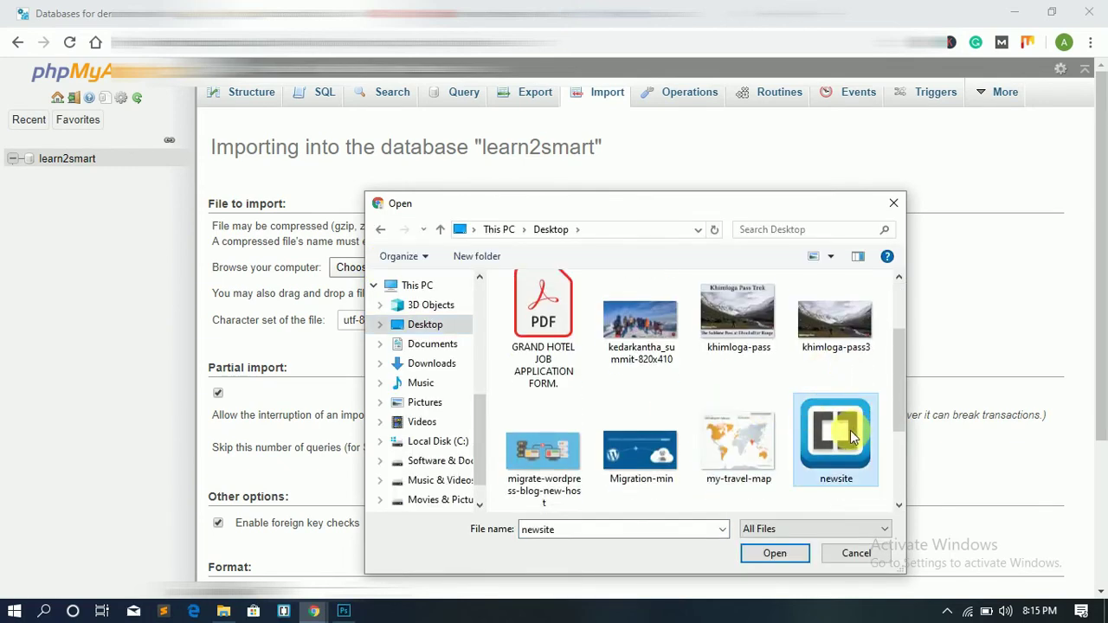
pyautogui.click(783, 555)
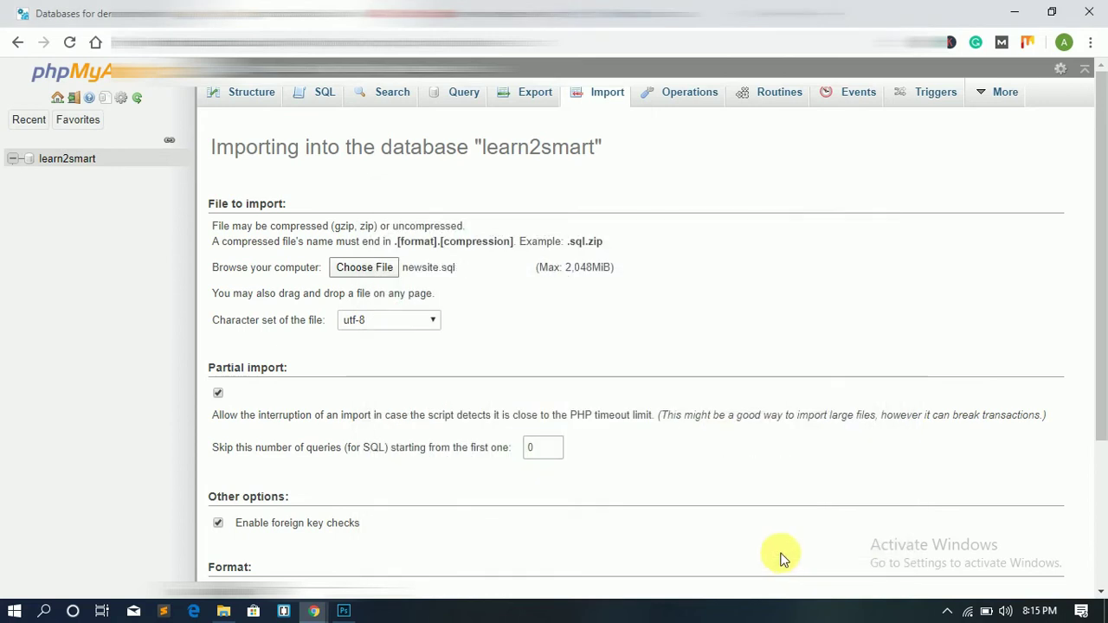
# Step: Run the import of newsite.sql into learn2smart
pyautogui.scroll(-3, 522, 351)
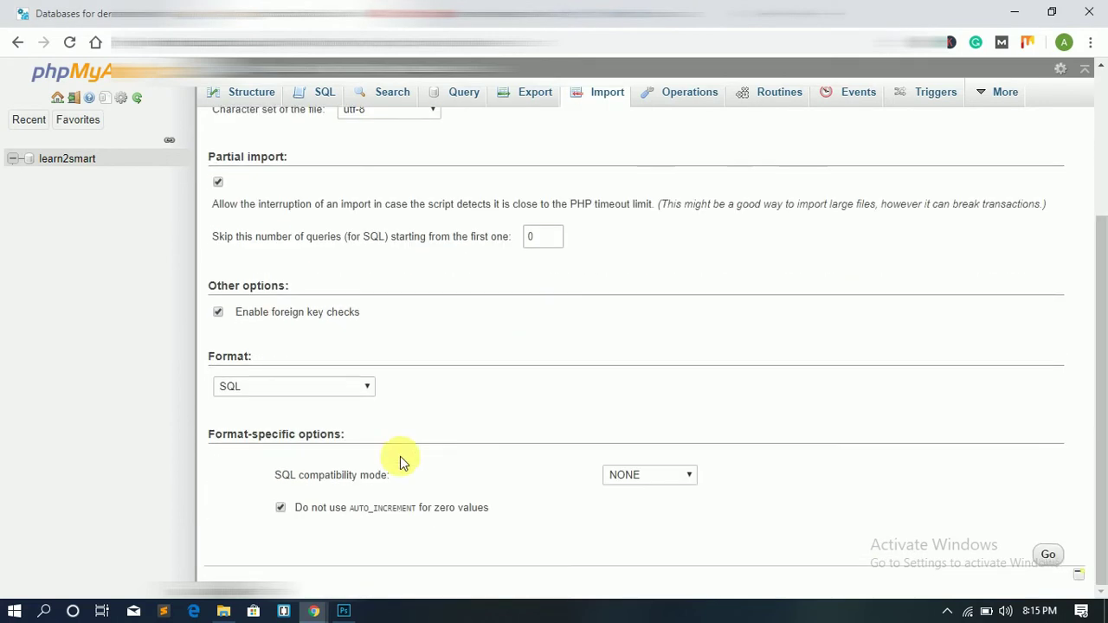
pyautogui.click(1053, 558)
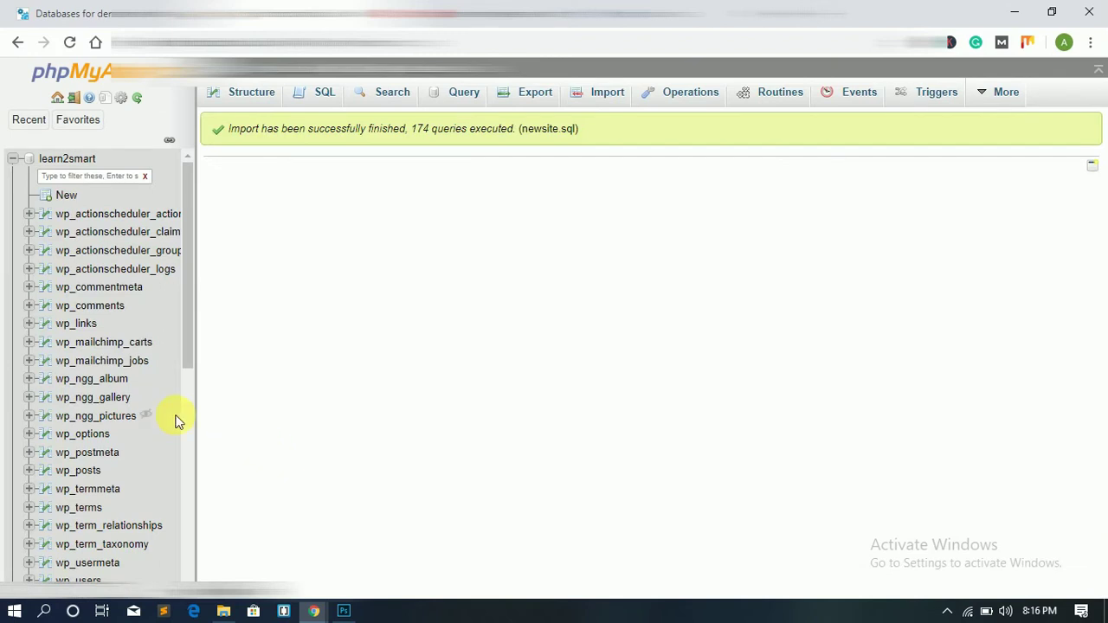
pyautogui.scroll(-8, 177, 422)
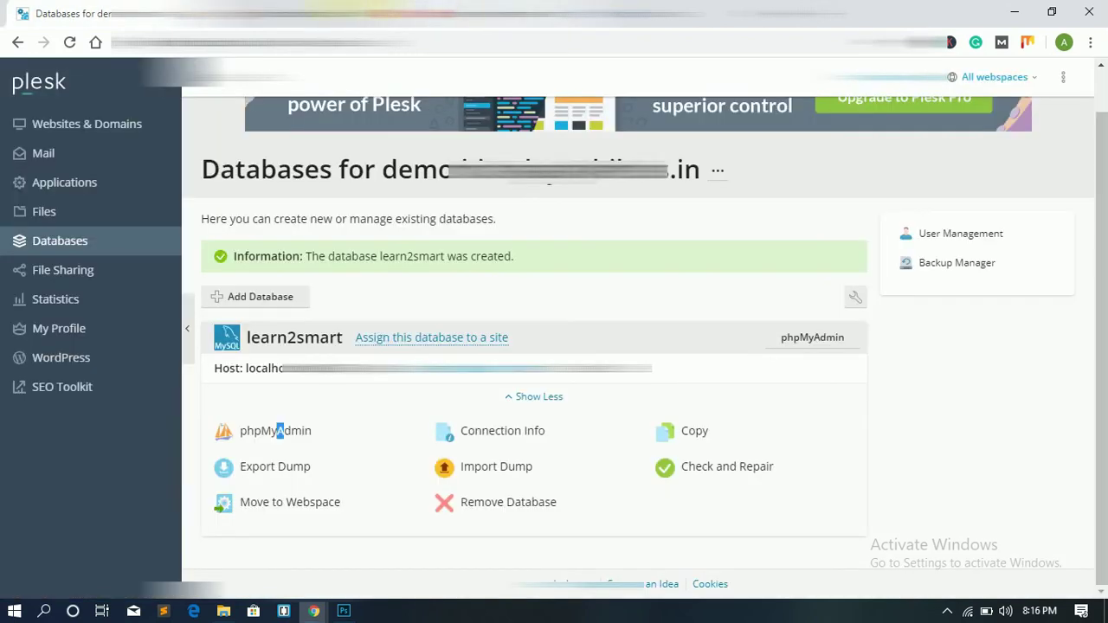
# Step: Open the main domain's File Manager and download a backup copy of wp-config.php
pyautogui.click(43, 216)
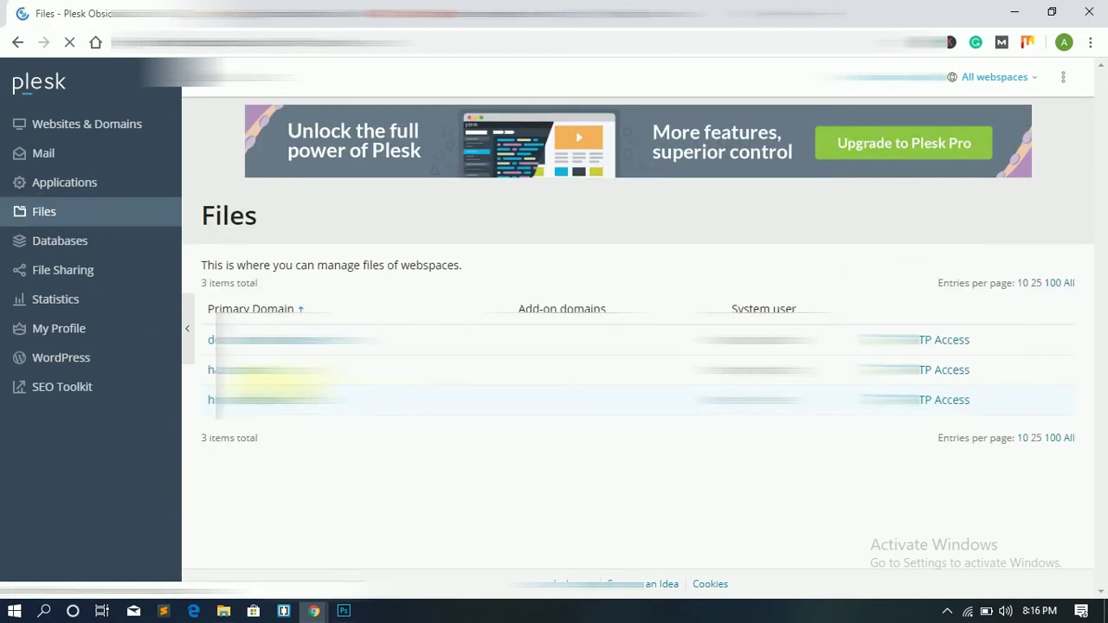
pyautogui.click(268, 340)
pyautogui.scroll(-1, 634, 444)
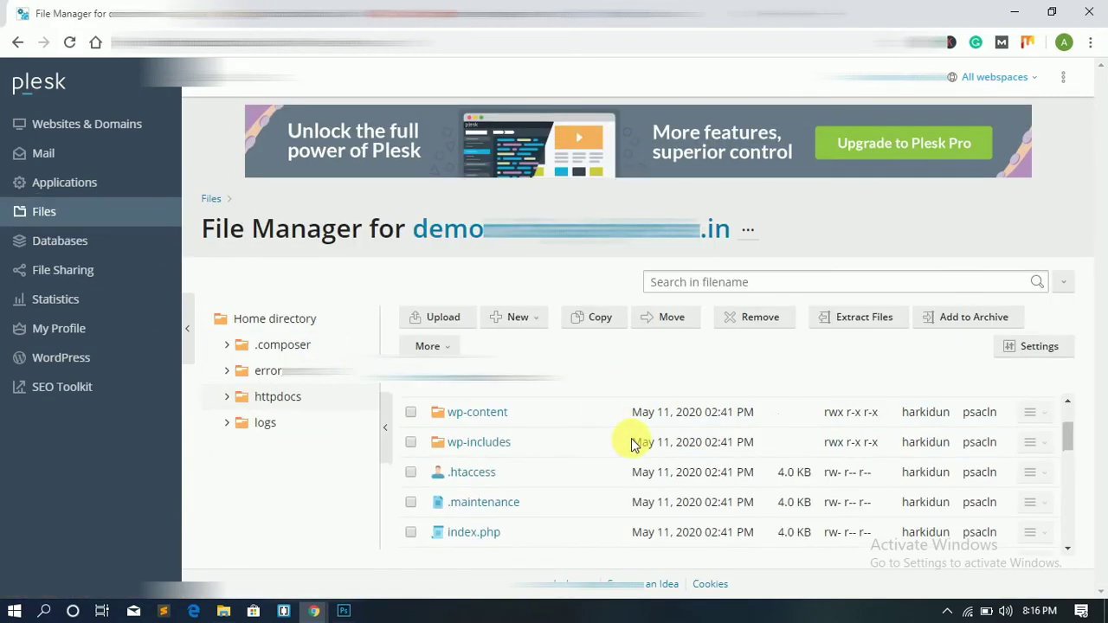
pyautogui.scroll(-5, 598, 442)
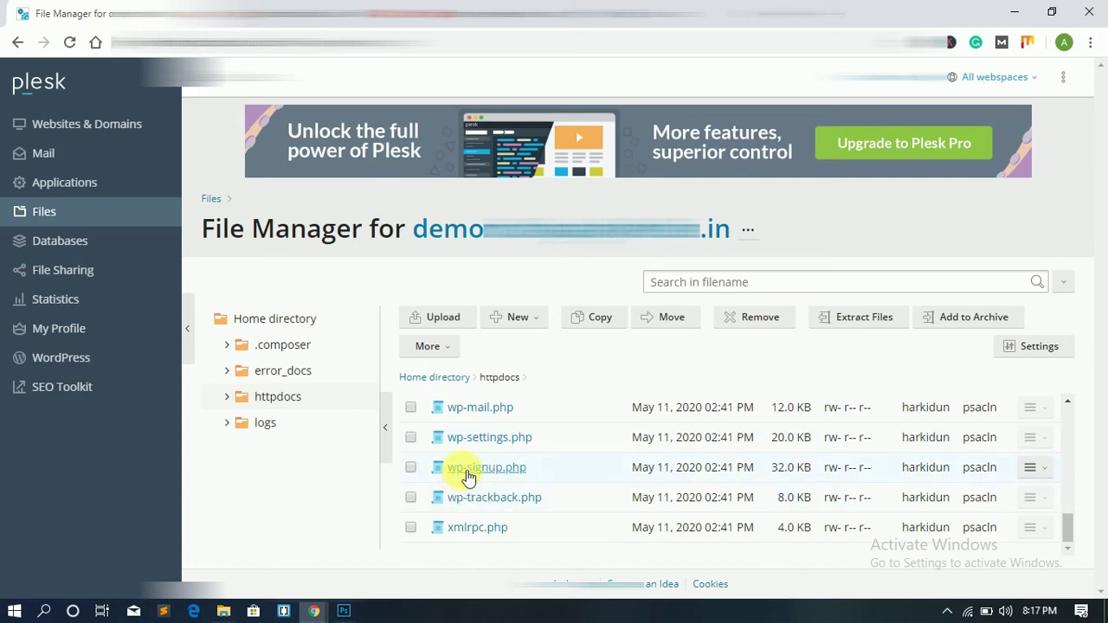
pyautogui.scroll(8, 478, 470)
pyautogui.scroll(-3, 477, 468)
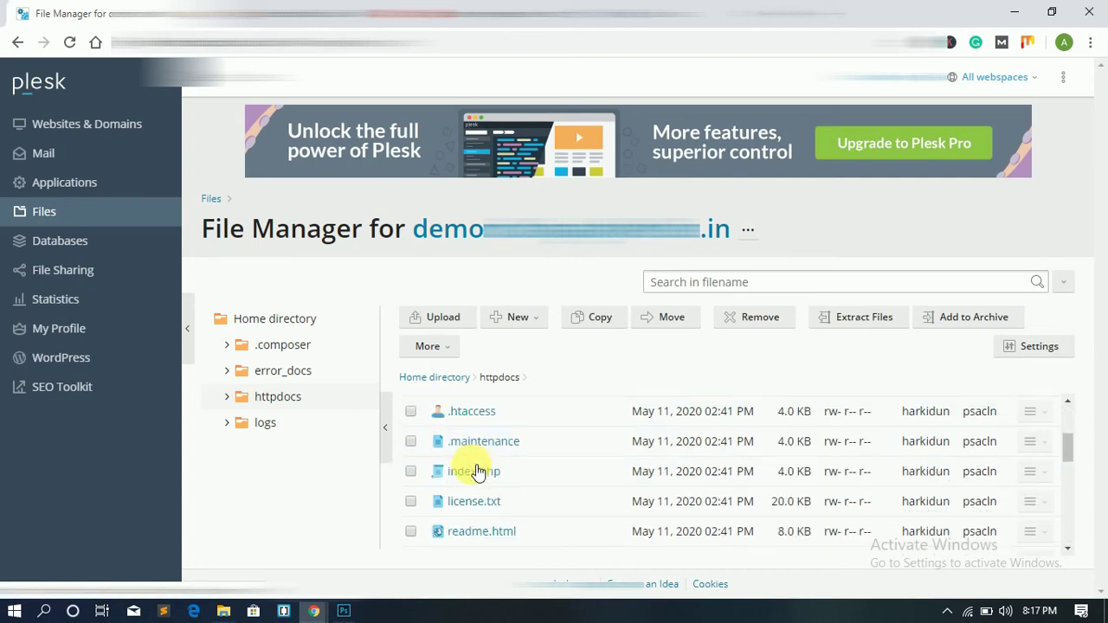
pyautogui.scroll(-3, 485, 459)
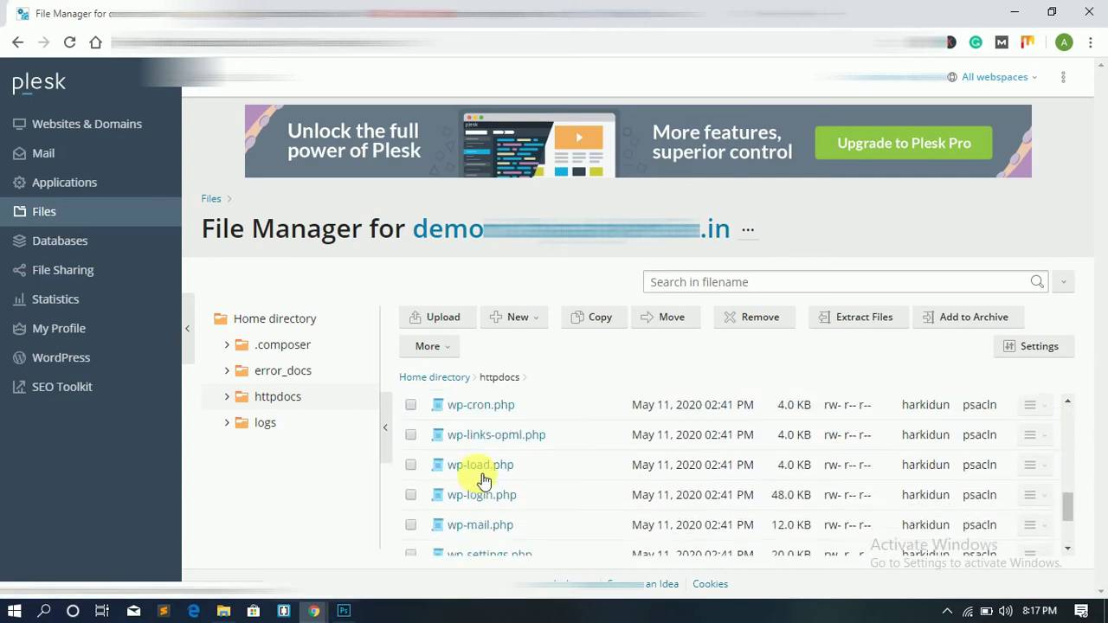
pyautogui.scroll(3, 487, 474)
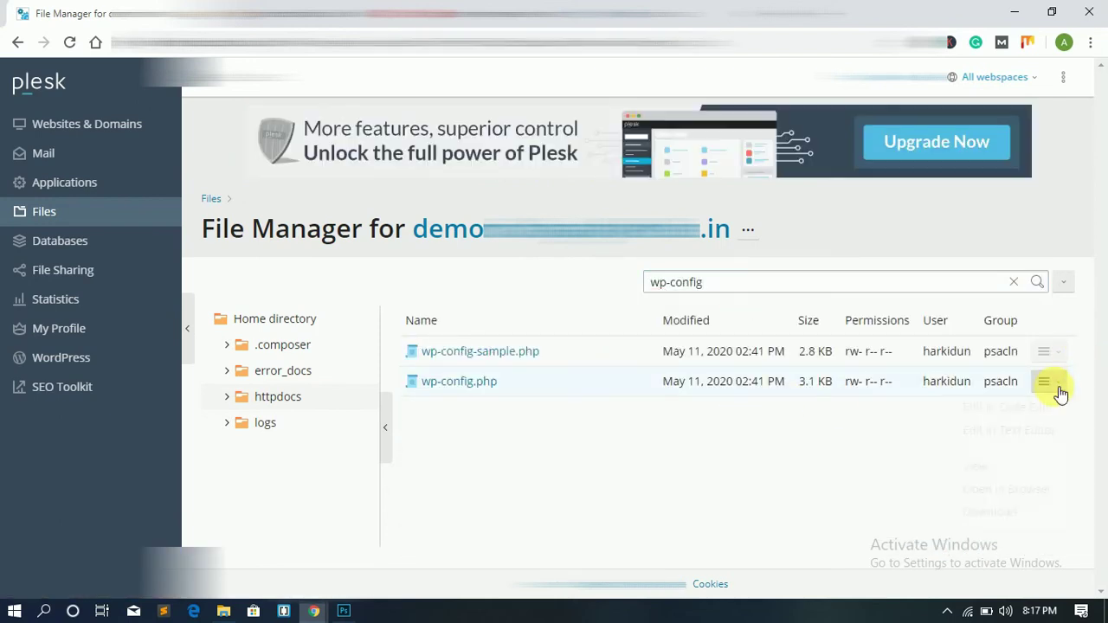
pyautogui.click(1049, 382)
pyautogui.click(981, 514)
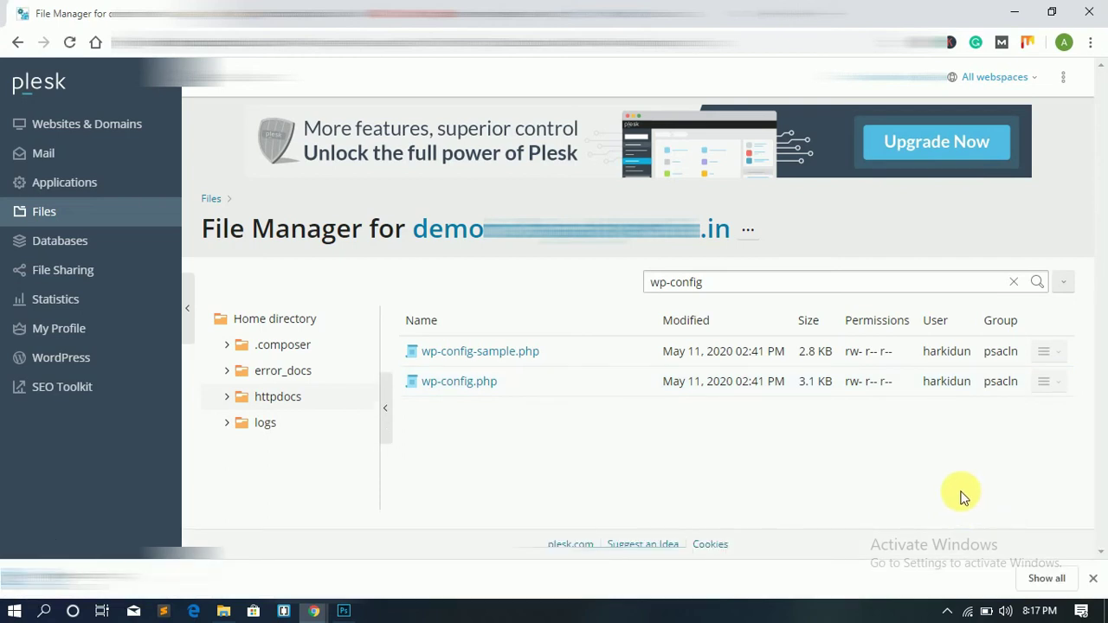
# Step: Open wp-config.php in the Code Editor and set DB_NAME and DB_USER to learn2smart
pyautogui.click(491, 383)
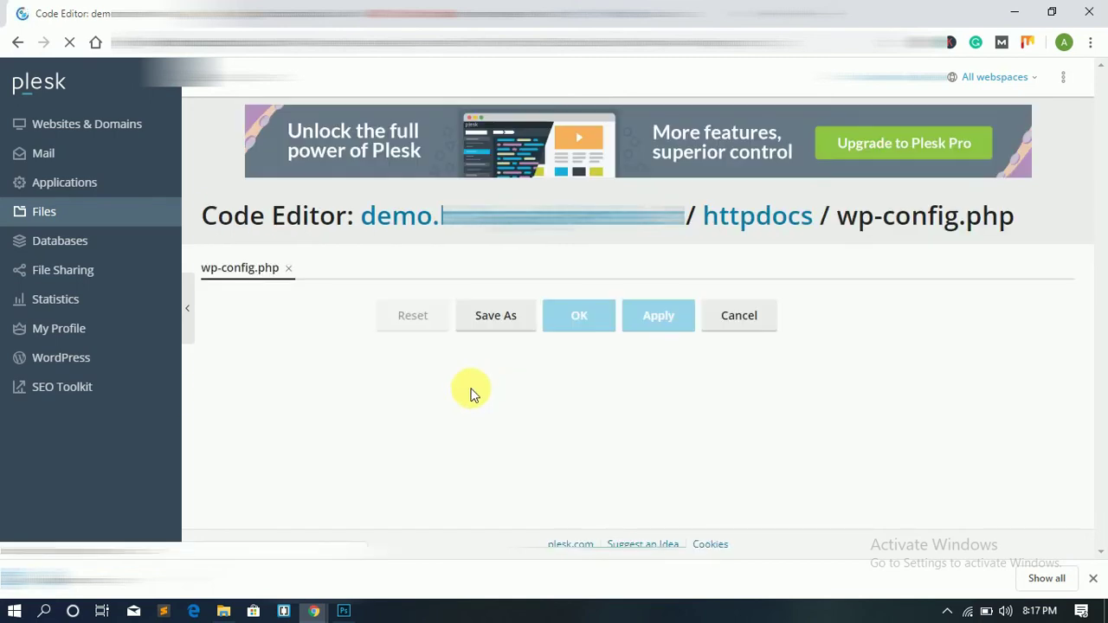
pyautogui.scroll(-6, 486, 407)
pyautogui.scroll(1, 486, 407)
pyautogui.scroll(3, 486, 407)
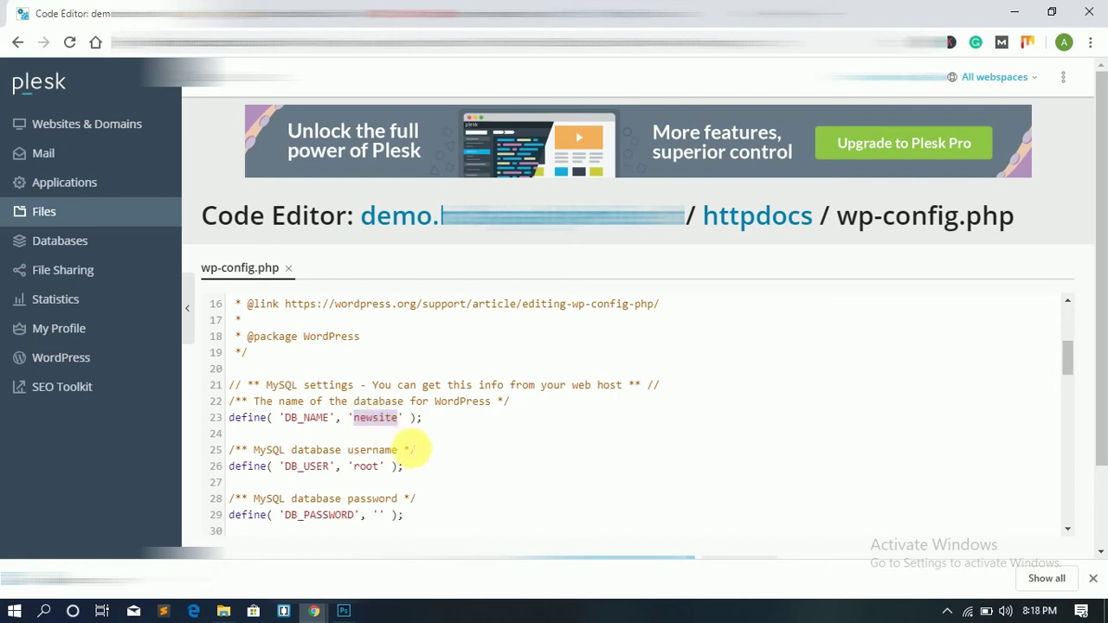
pyautogui.write('learn2smar')
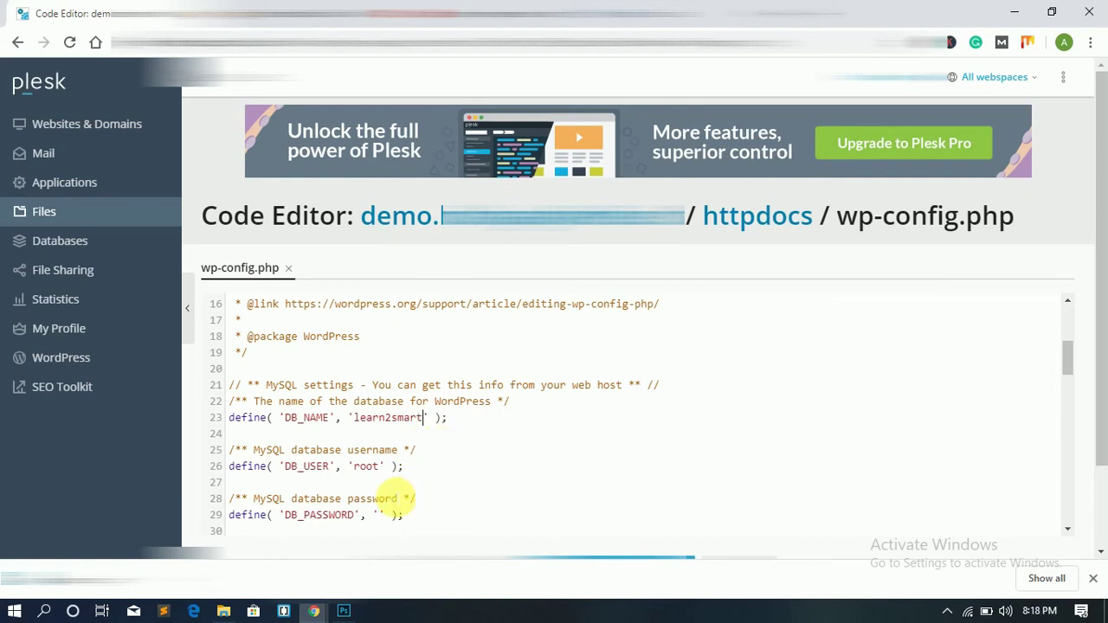
pyautogui.doubleClick(366, 467)
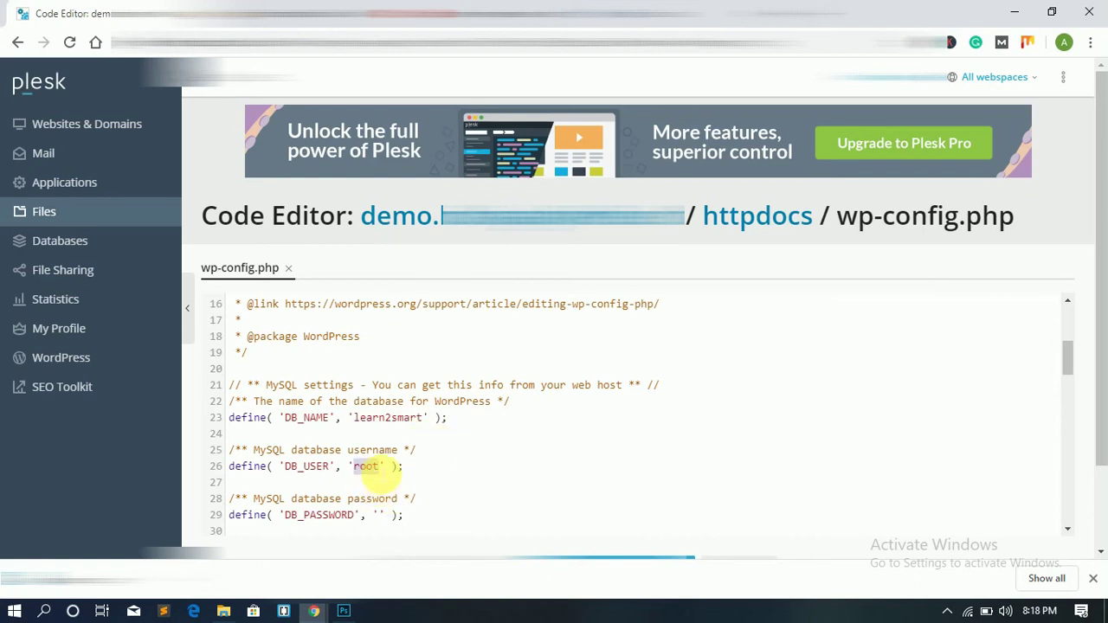
pyautogui.write('learn2smar')
pyautogui.scroll(-3, 432, 477)
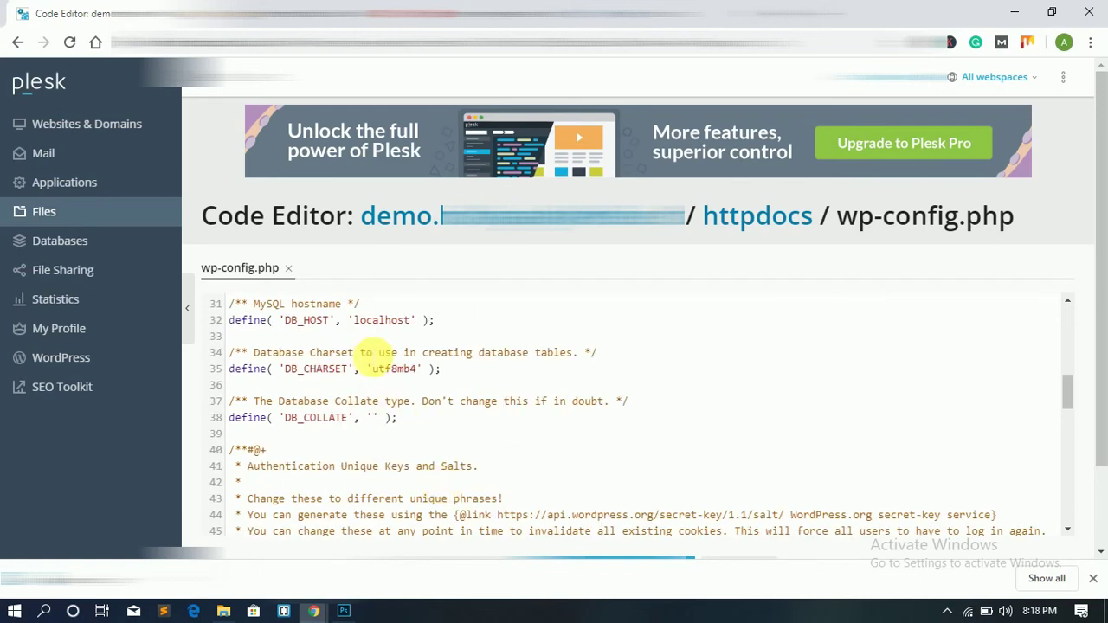
pyautogui.scroll(3, 372, 363)
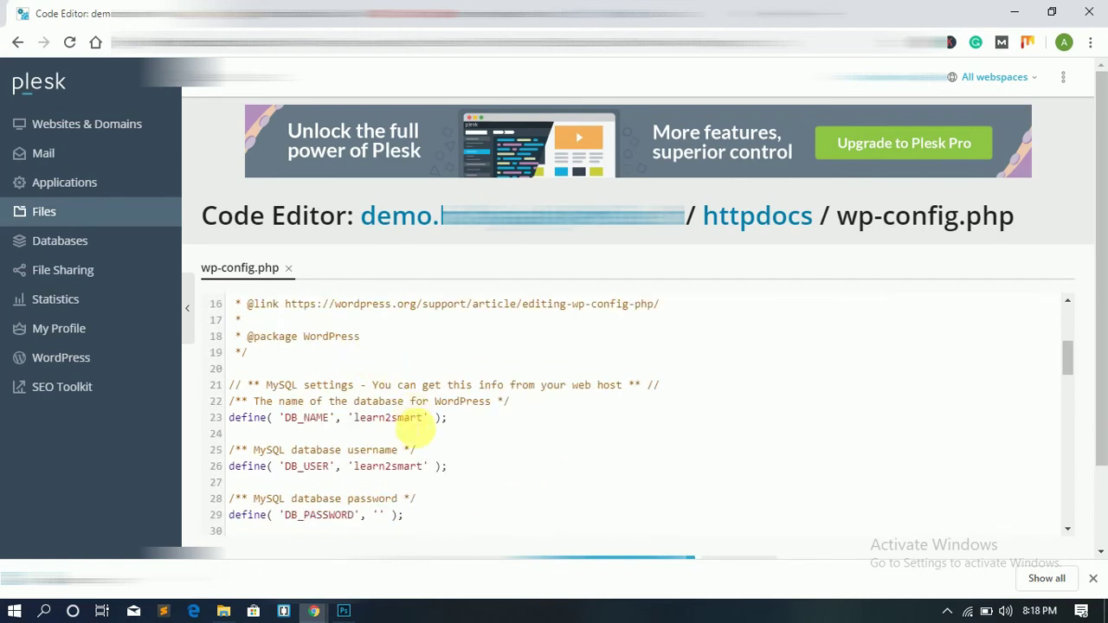
# Step: Fill in the database password in DB_PASSWORD and save wp-config.php
pyautogui.click(380, 515)
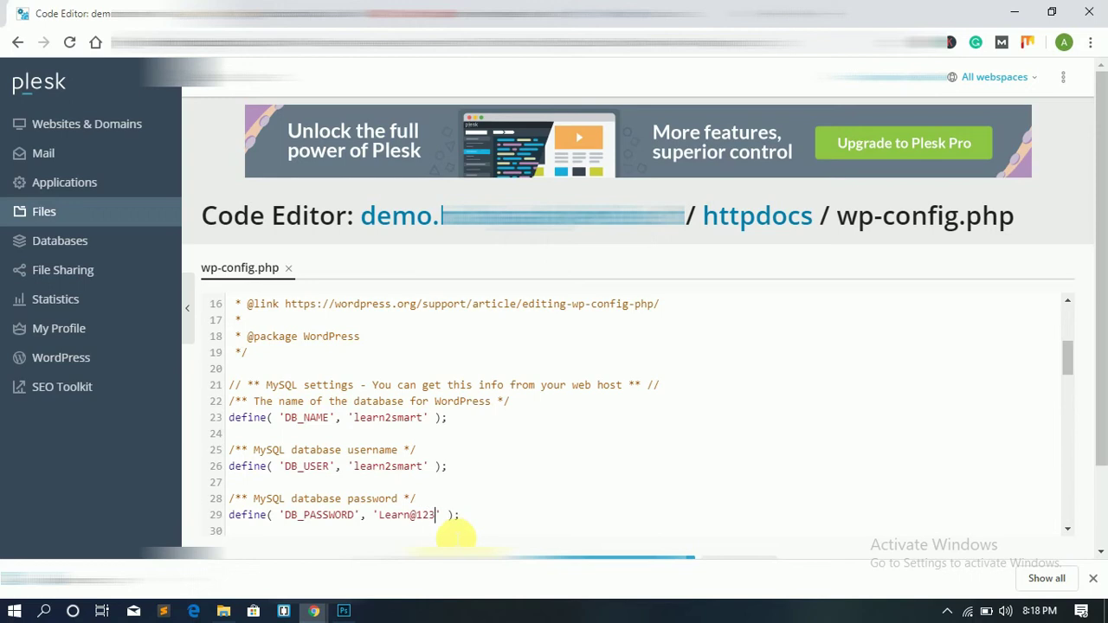
pyautogui.scroll(-10, 554, 459)
pyautogui.hotkey('ctrl', 's')
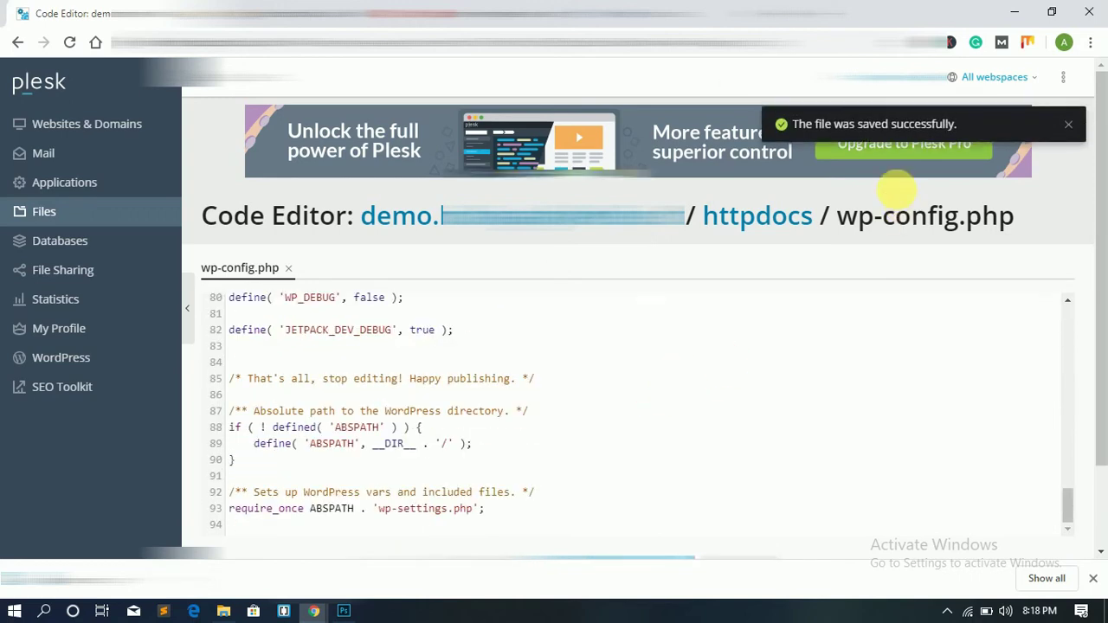
pyautogui.scroll(-3, 787, 327)
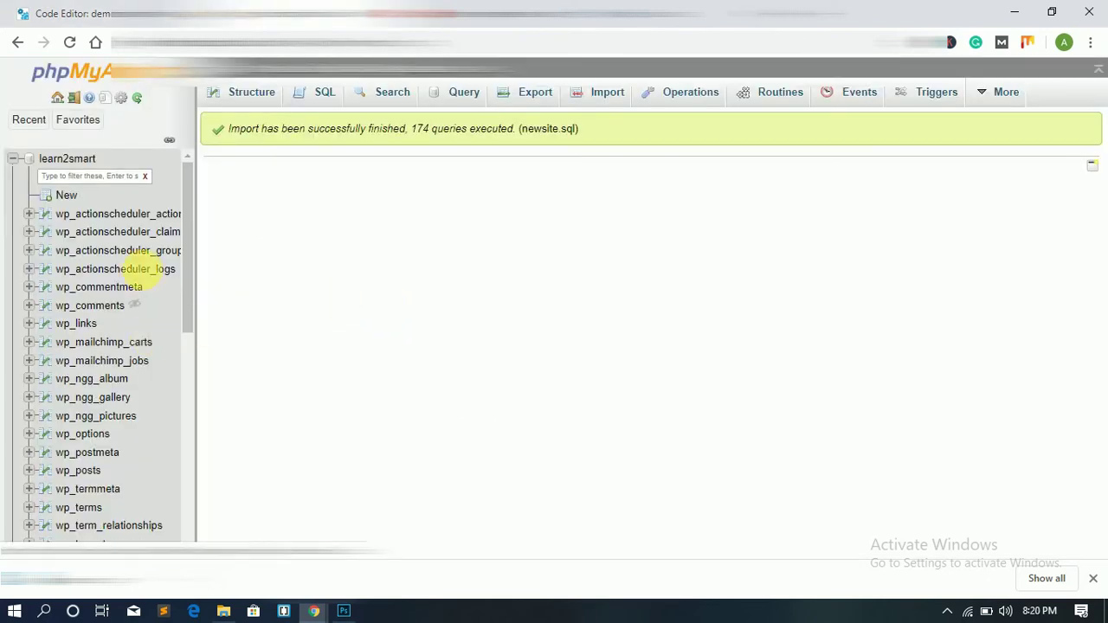
# Step: Open learn2smart's wp_options table and start editing the siteurl row
pyautogui.click(87, 433)
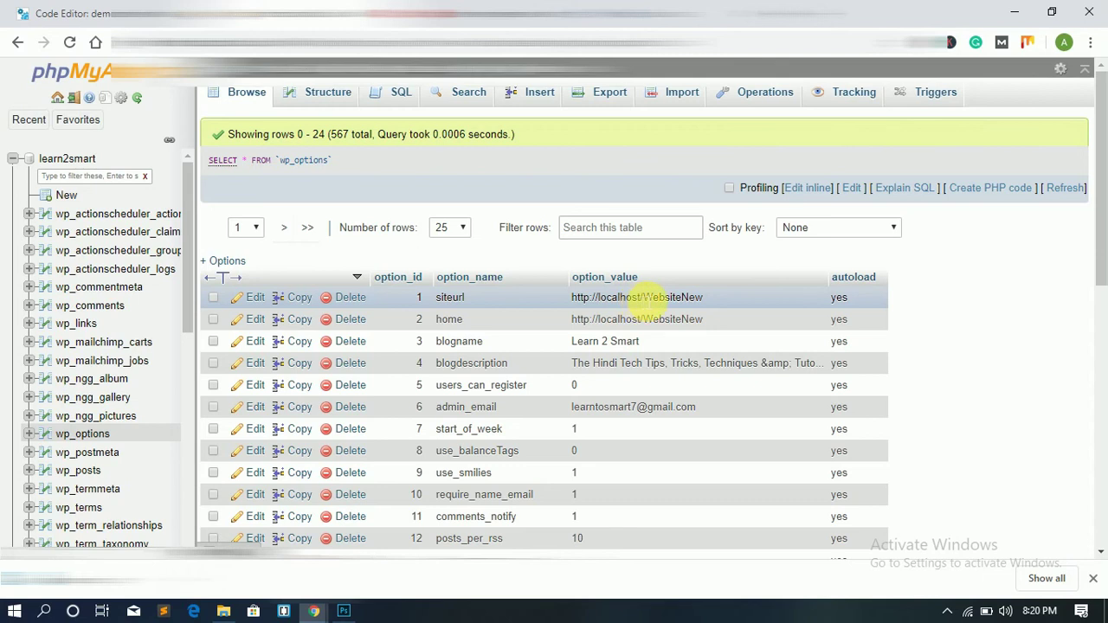
pyautogui.moveTo(642, 297); pyautogui.dragTo(583, 299)
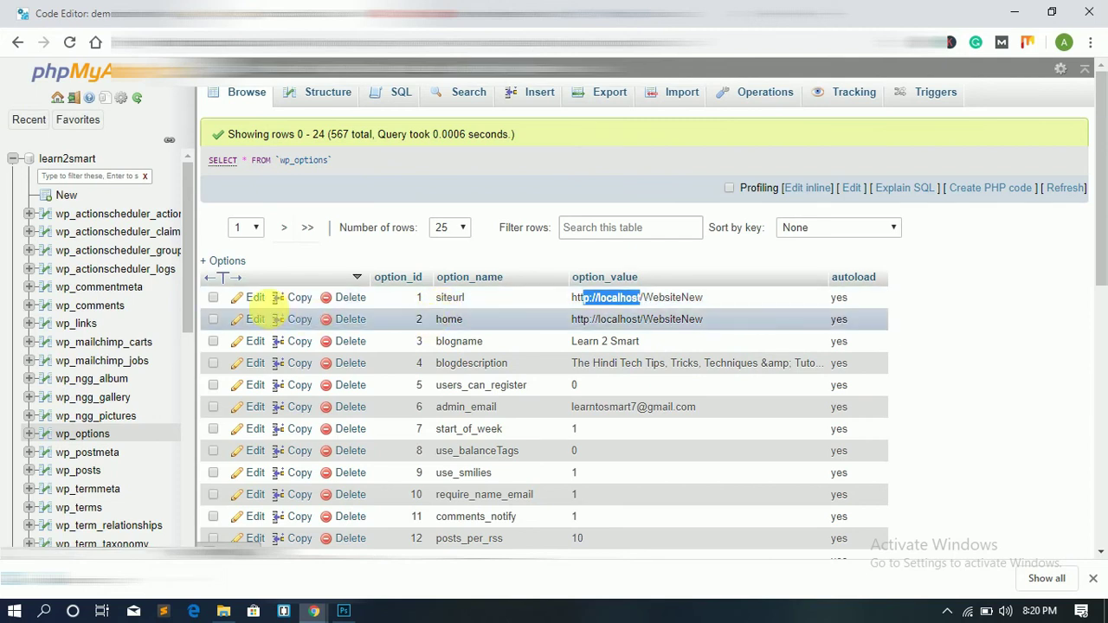
pyautogui.click(253, 300)
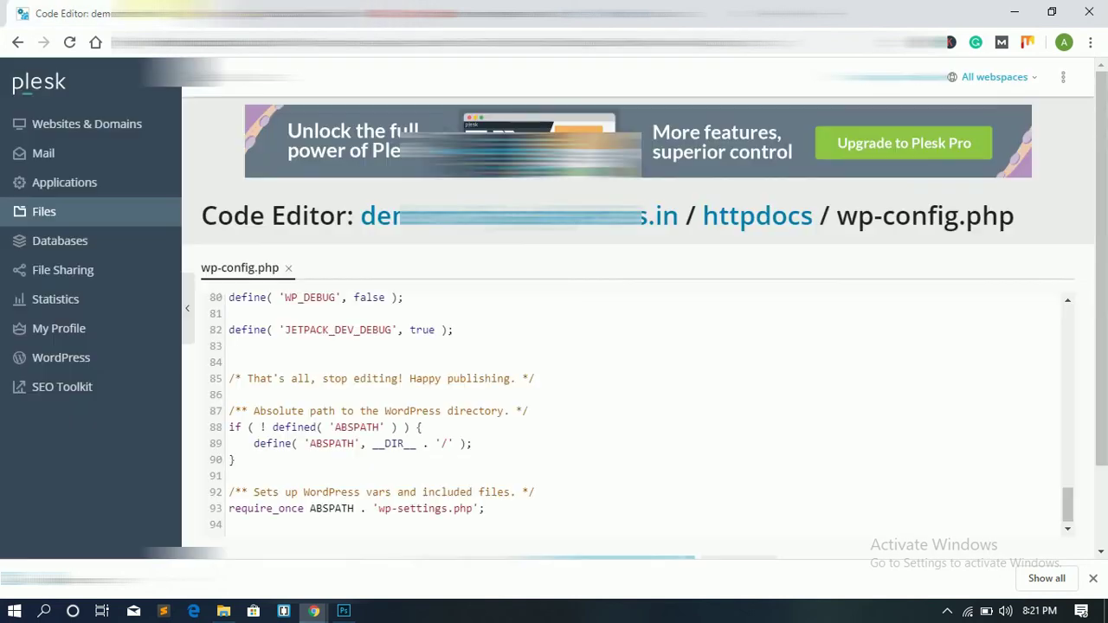
# Step: Replace localhost/WebsiteNew with the new domain copied from wp-config.php, switch to https, and save
pyautogui.click(147, 14)
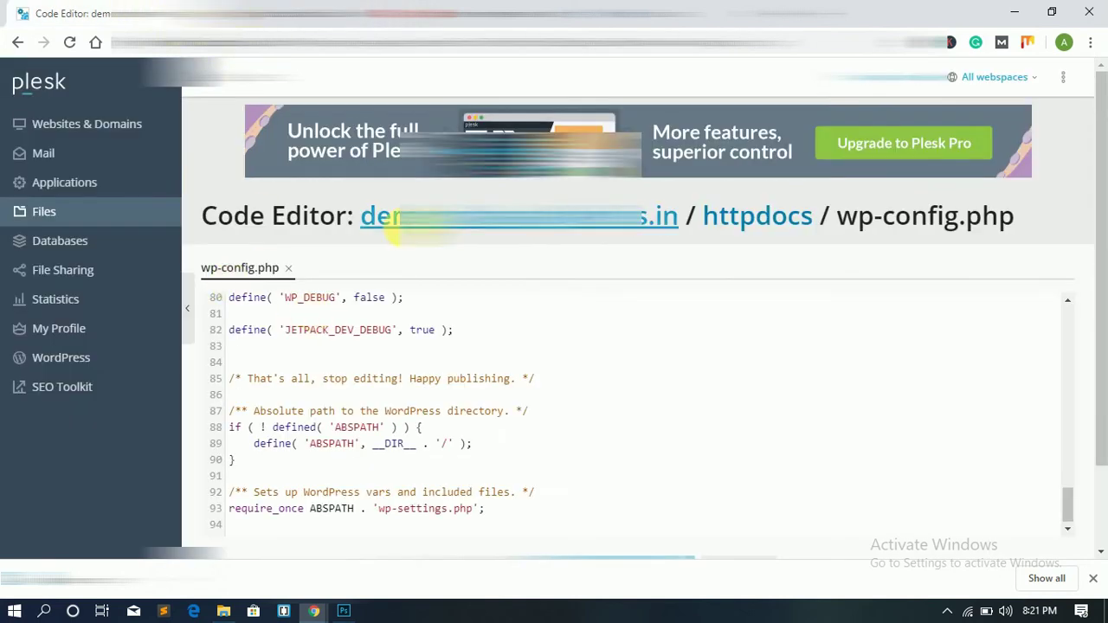
pyautogui.moveTo(691, 201); pyautogui.dragTo(364, 218)
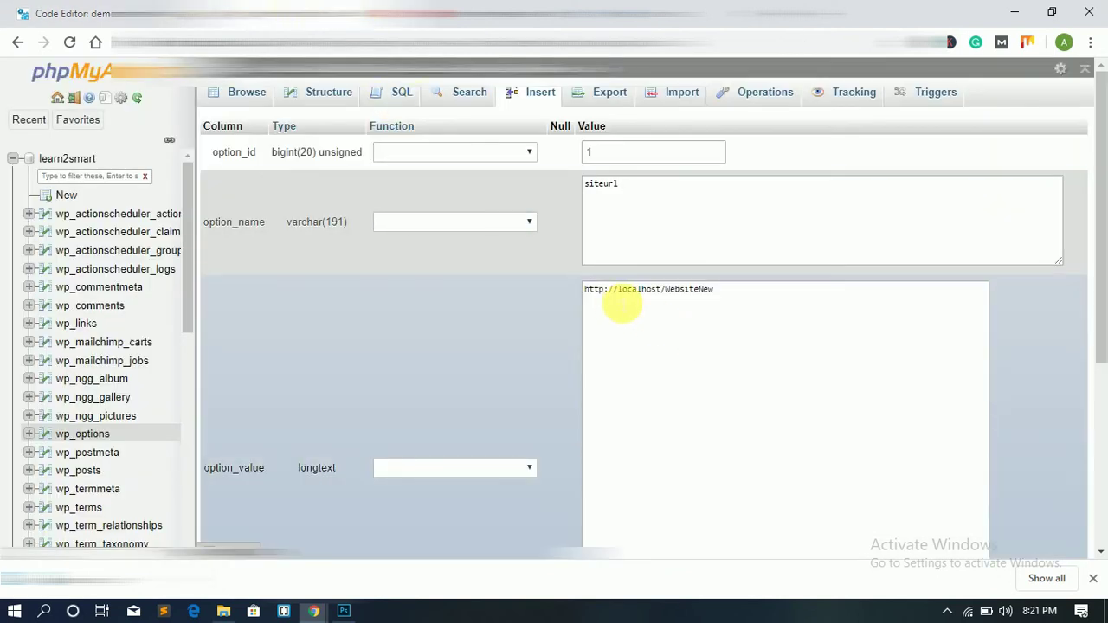
pyautogui.moveTo(618, 291); pyautogui.dragTo(749, 311)
pyautogui.hotkey('ctrl', 'v')
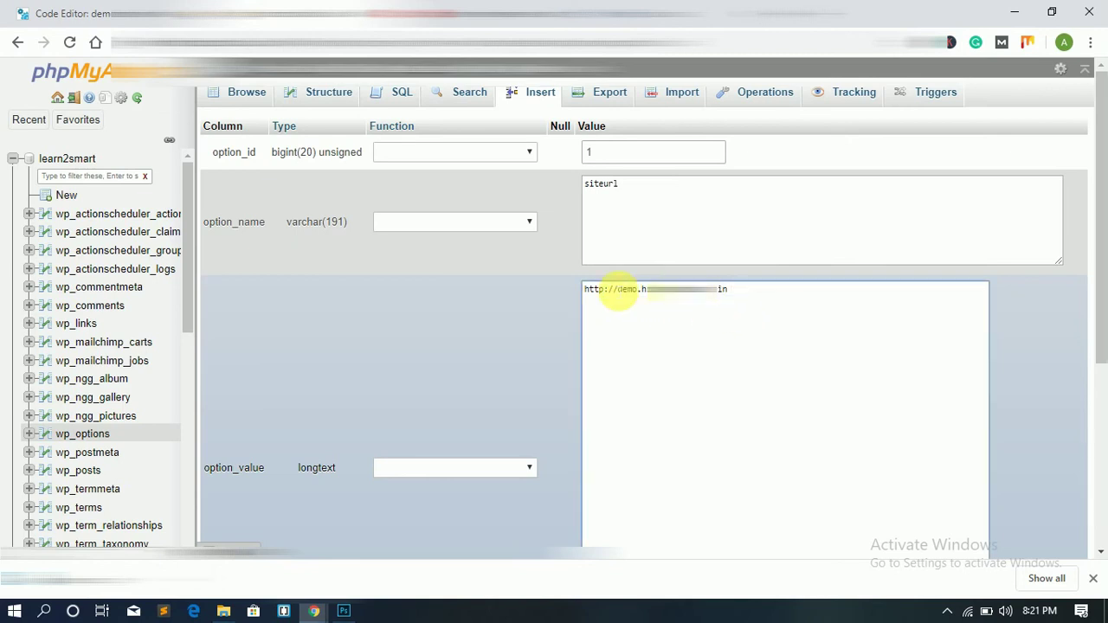
pyautogui.write('s')
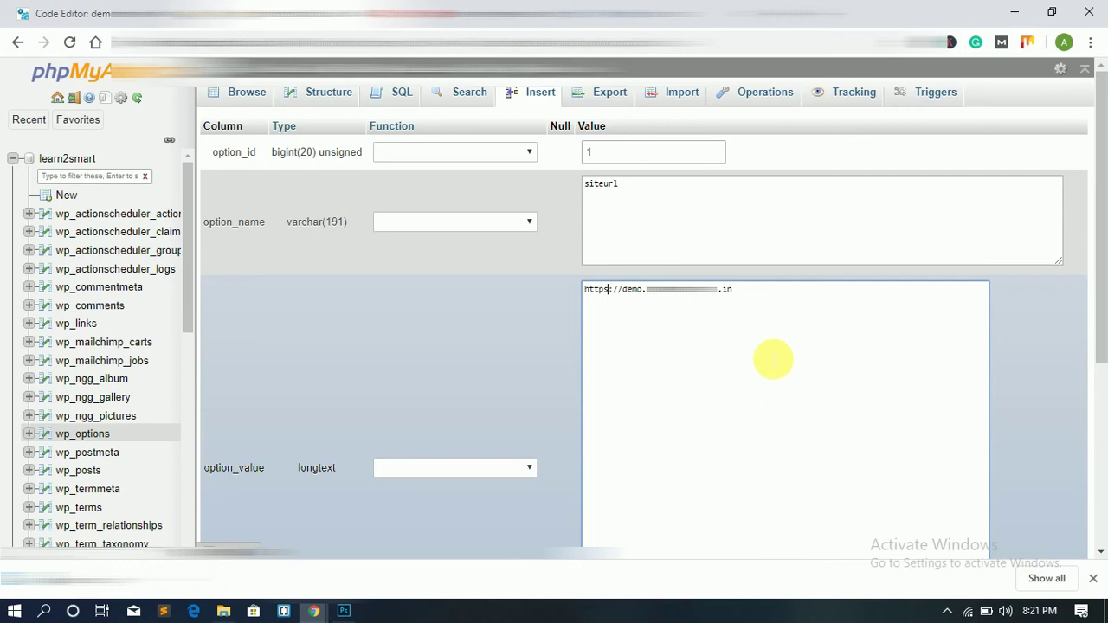
pyautogui.click(1066, 402)
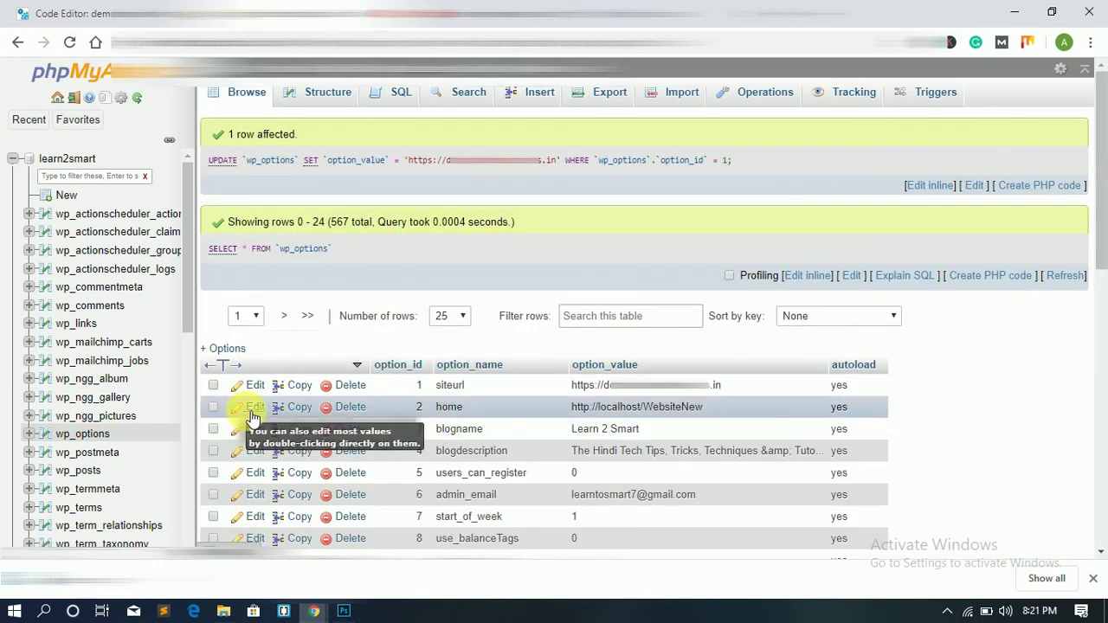
# Step: Copy the new https siteurl address into the home option's value and save it
pyautogui.click(252, 412)
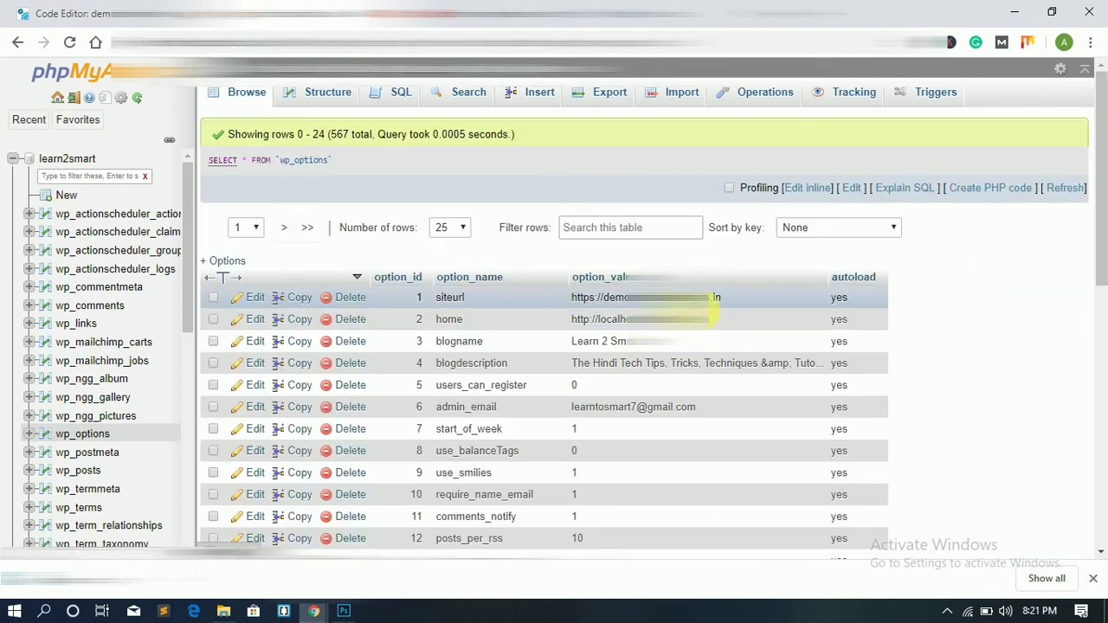
pyautogui.doubleClick(727, 303)
pyautogui.moveTo(723, 294); pyautogui.dragTo(565, 295)
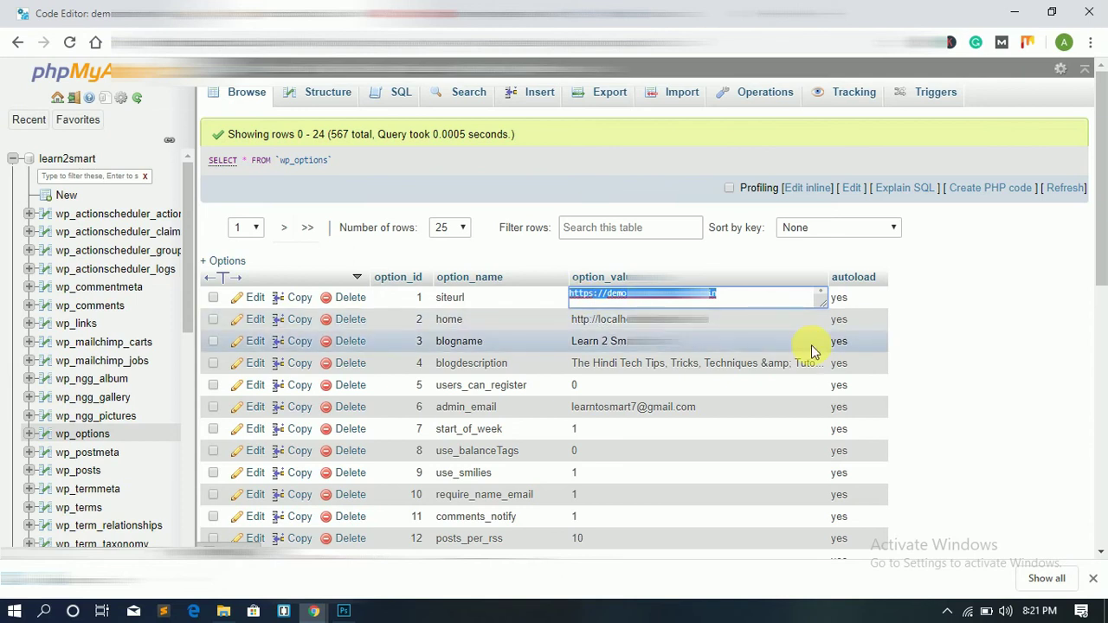
pyautogui.doubleClick(725, 320)
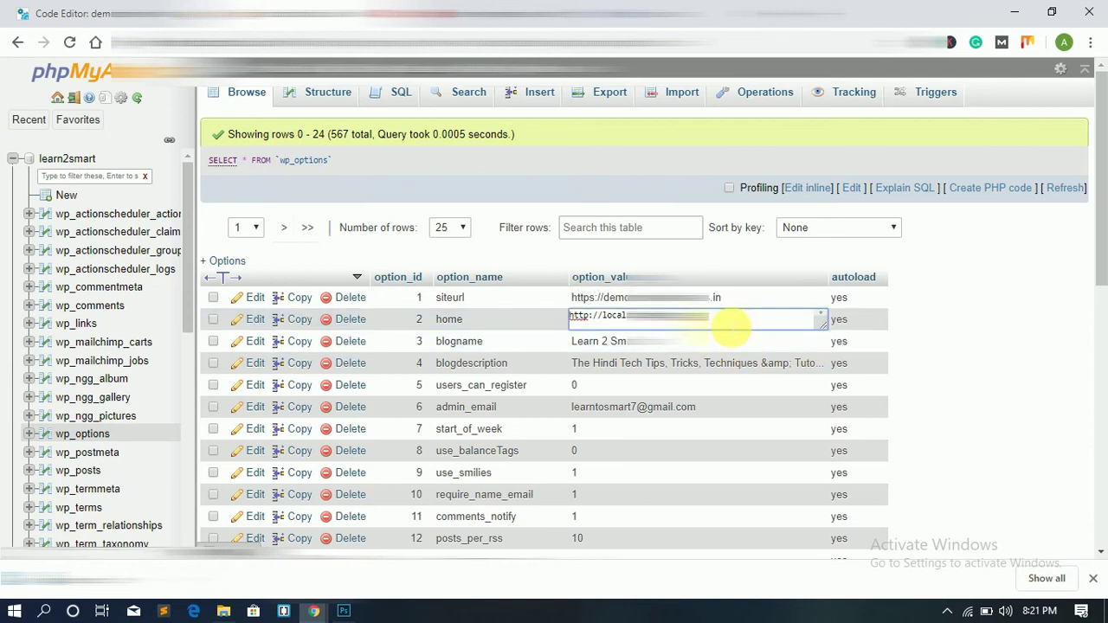
pyautogui.hotkey('ctrl', 'a')
pyautogui.hotkey('ctrl', 'v')
pyautogui.click(941, 318)
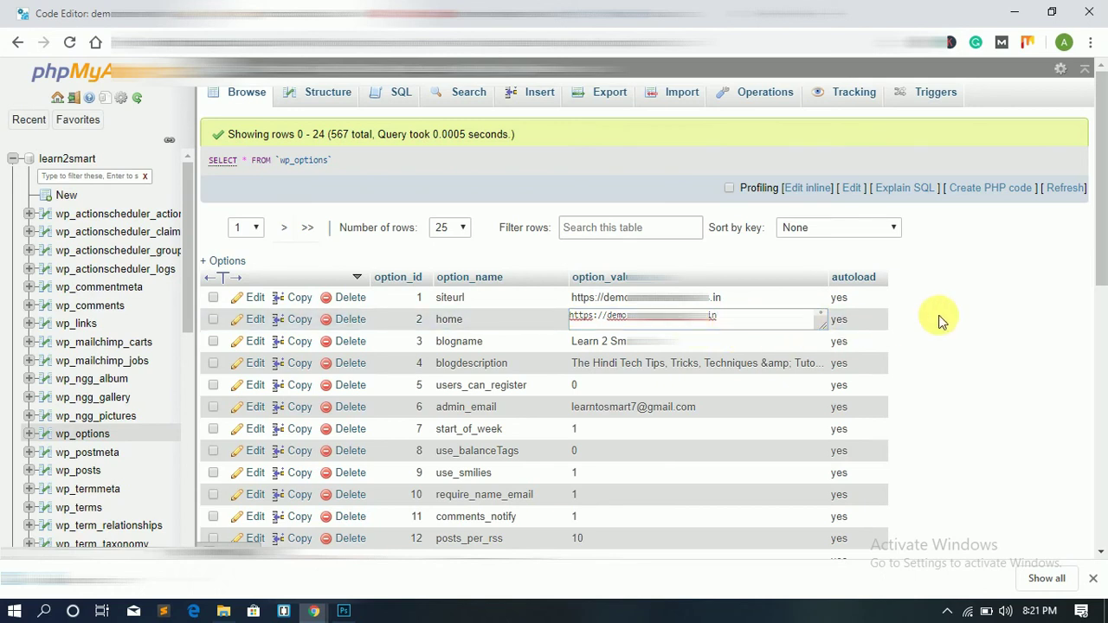